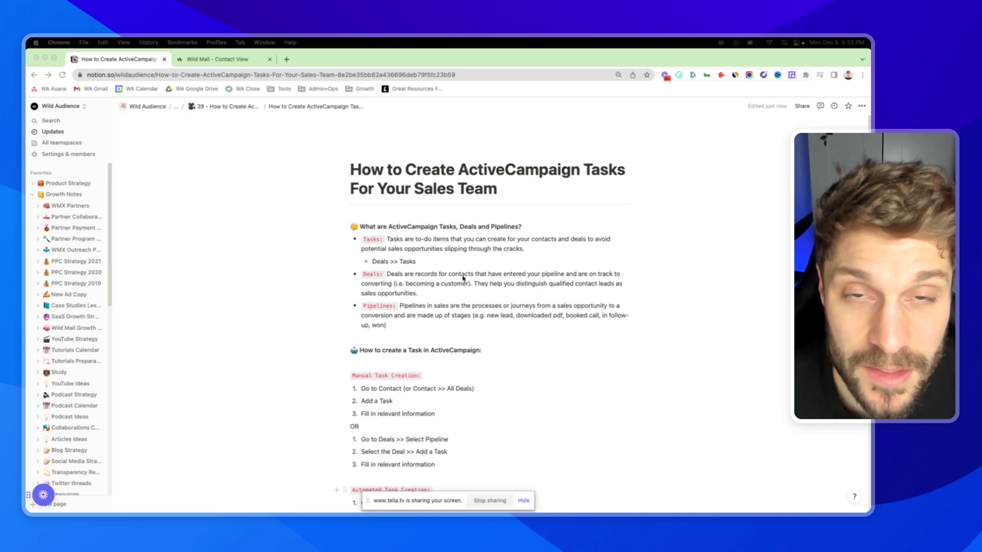
- Highlight the Pipelines paragraph and Deals definition in the Notion guide, dismissing the screen-sharing notice
{"action": "left_click", "coordinate": [392, 307]}
{"action": "triple_click", "coordinate": [369, 308]}
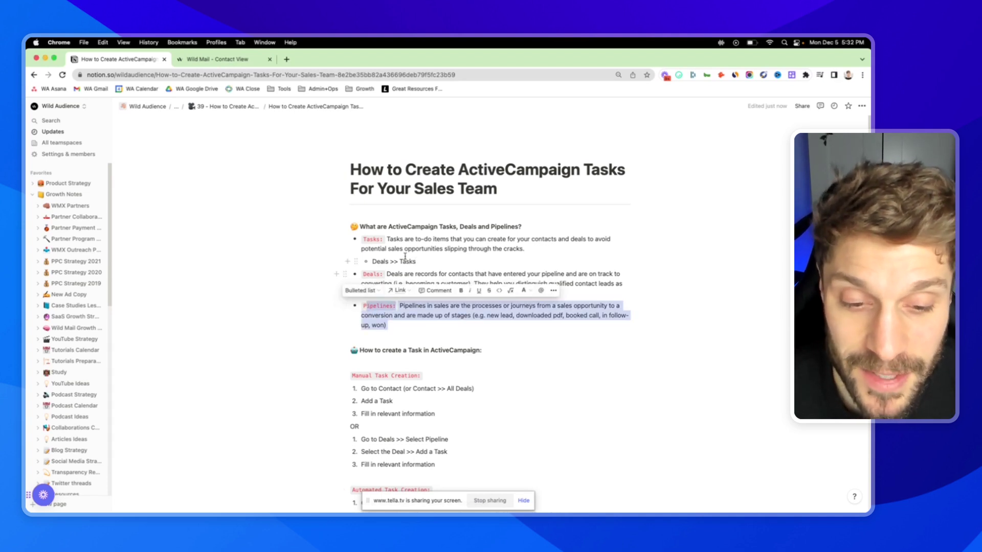
{"action": "left_click", "coordinate": [524, 501]}
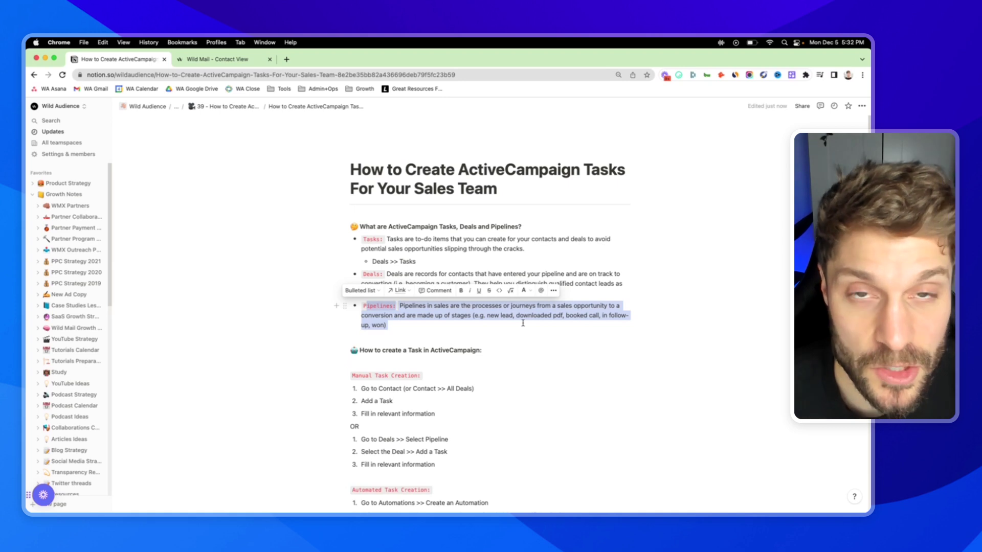
{"action": "left_click", "coordinate": [402, 249]}
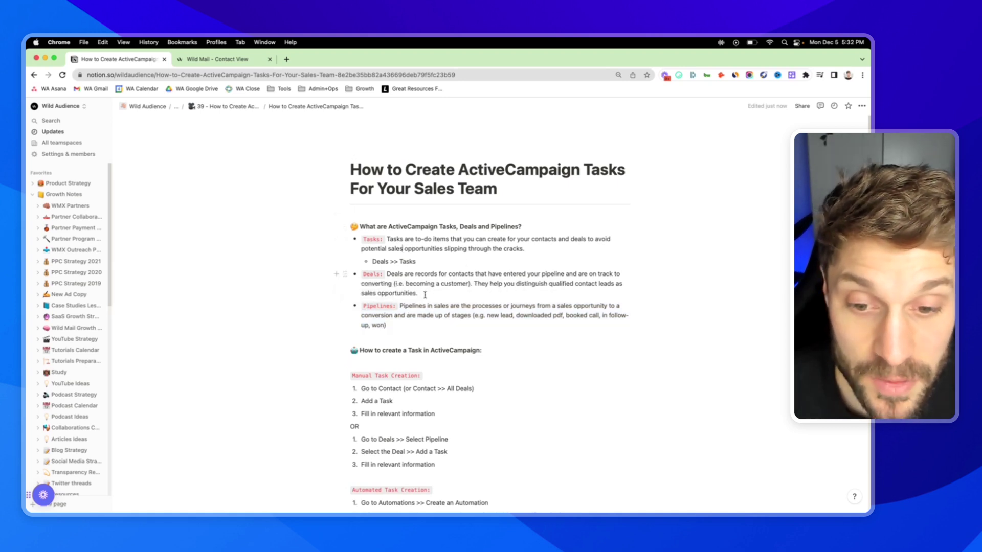
{"action": "left_click_drag", "start_coordinate": [425, 295], "coordinate": [394, 282]}
{"action": "left_click", "coordinate": [480, 289]}
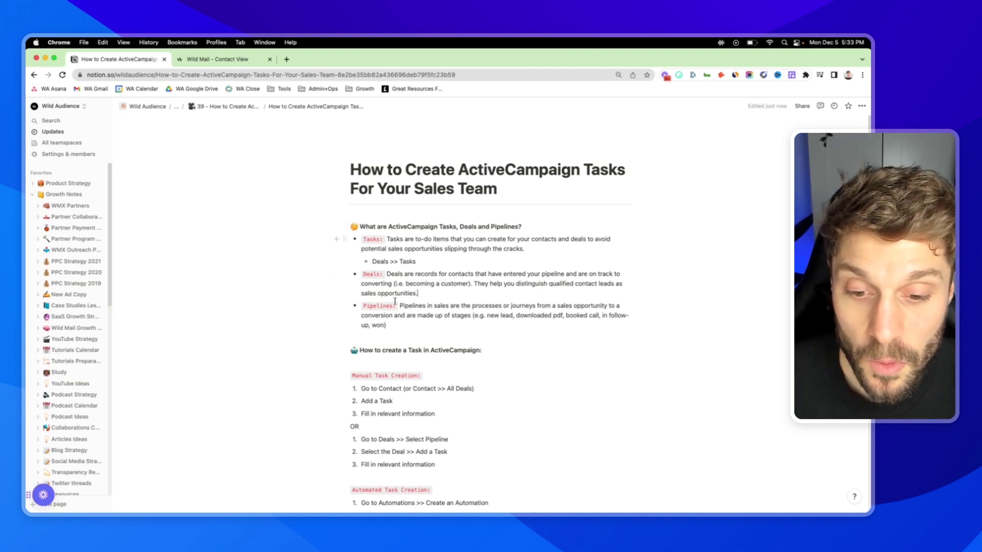
- Scroll down and highlight the Manual and Automated Task Creation headings
{"action": "scroll", "coordinate": [395, 301], "scroll_direction": "down", "scroll_amount": 3}
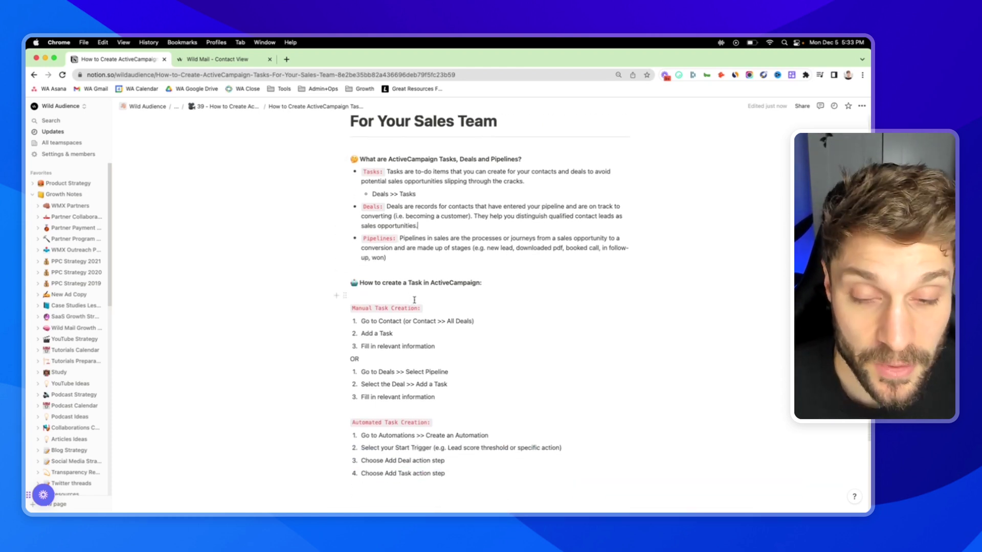
{"action": "scroll", "coordinate": [414, 302], "scroll_direction": "down", "scroll_amount": 1}
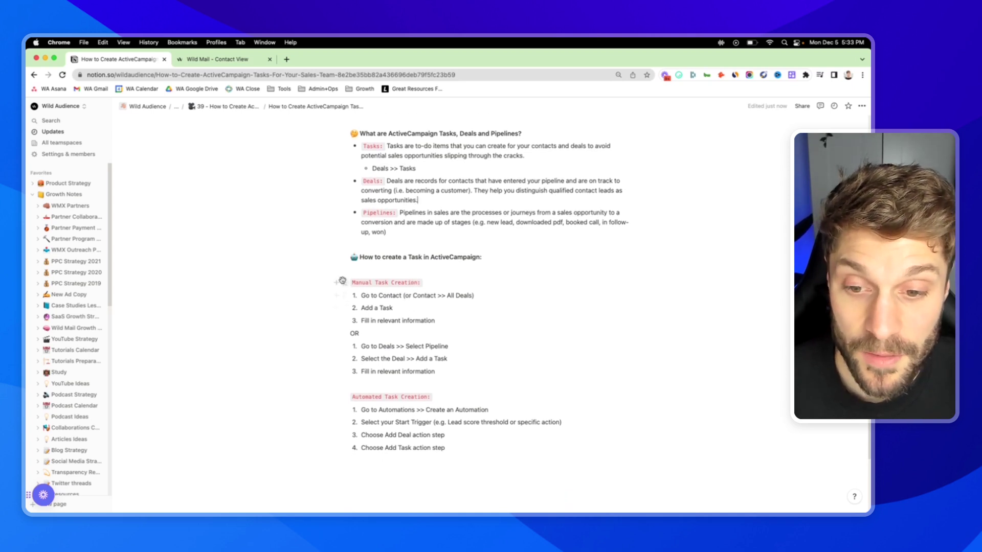
{"action": "left_click_drag", "start_coordinate": [356, 283], "coordinate": [421, 283]}
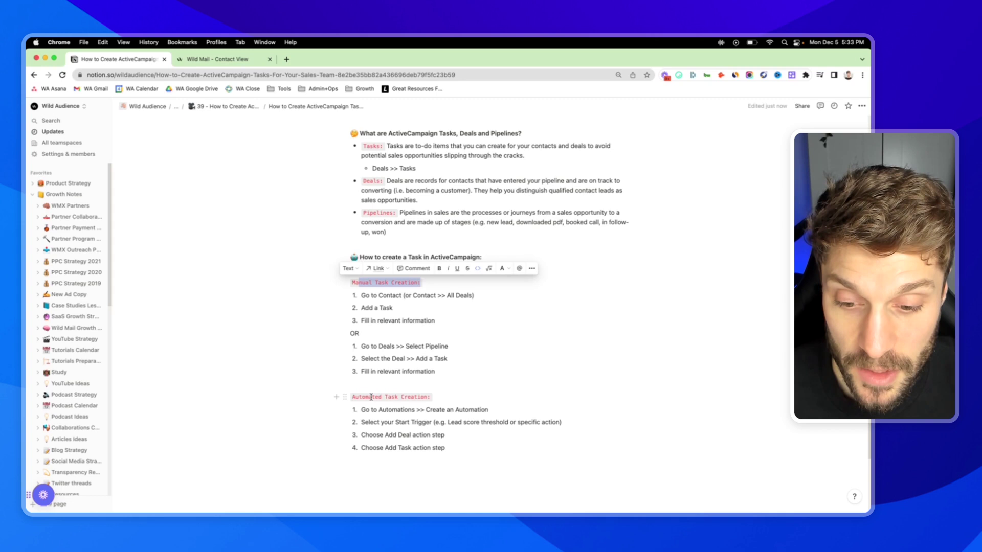
{"action": "left_click_drag", "start_coordinate": [360, 397], "coordinate": [431, 397]}
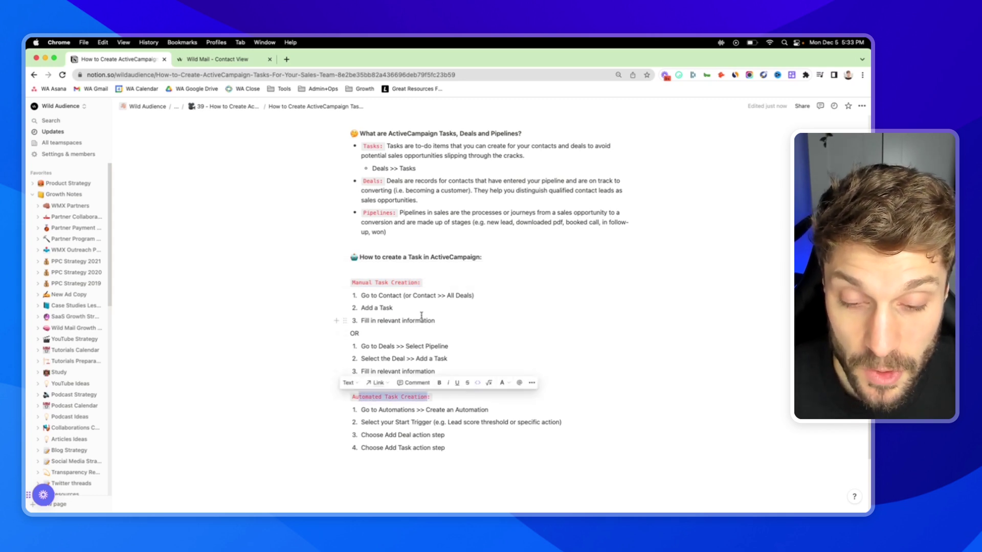
{"action": "left_click", "coordinate": [409, 302]}
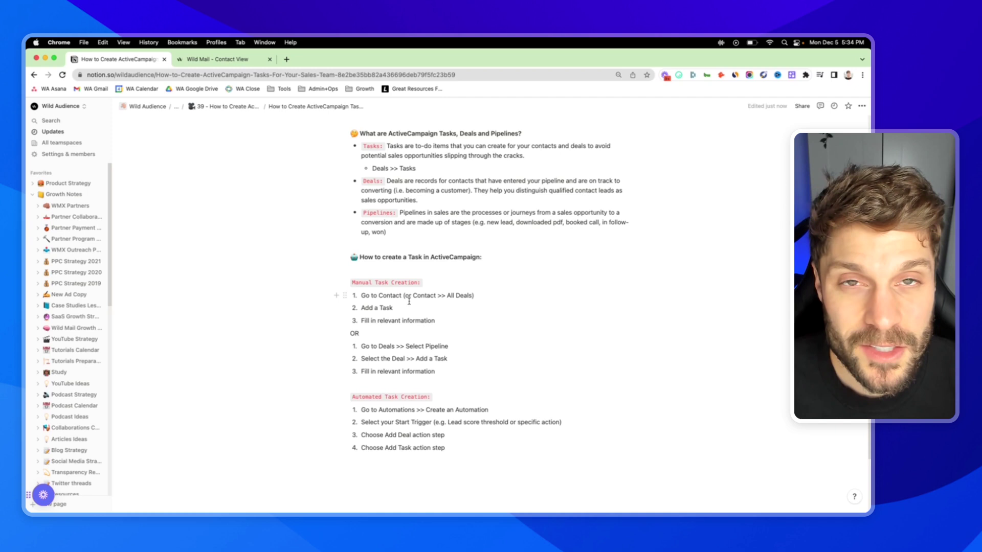
- Switch to the ActiveCampaign contact page, check its single deal, then return to Personal Info
{"action": "left_click", "coordinate": [240, 61]}
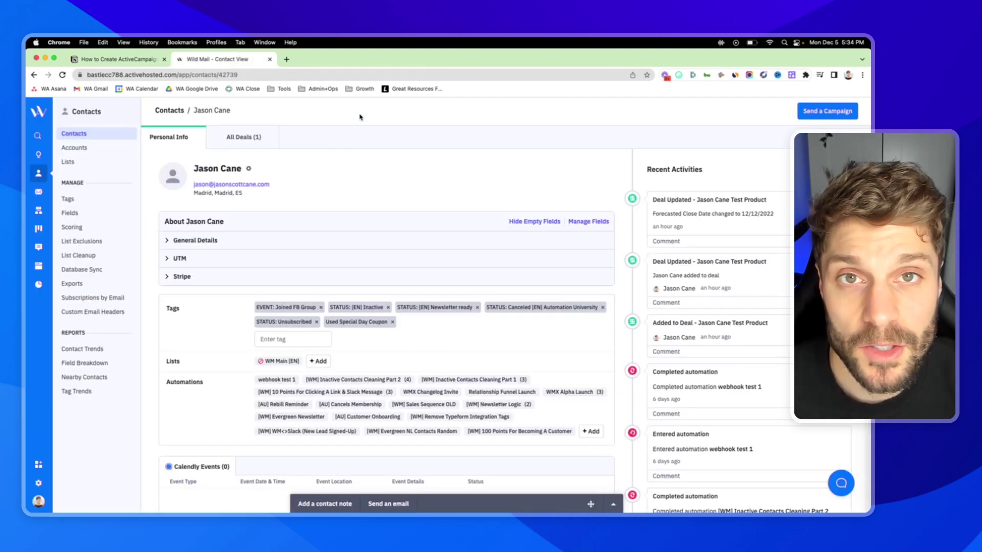
{"action": "left_click_drag", "start_coordinate": [231, 110], "coordinate": [195, 110]}
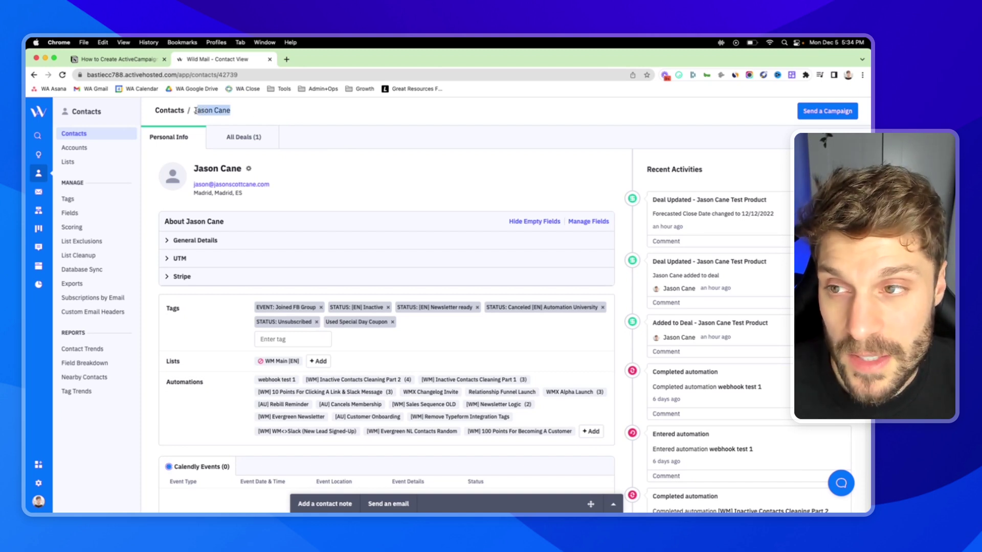
{"action": "left_click", "coordinate": [234, 110]}
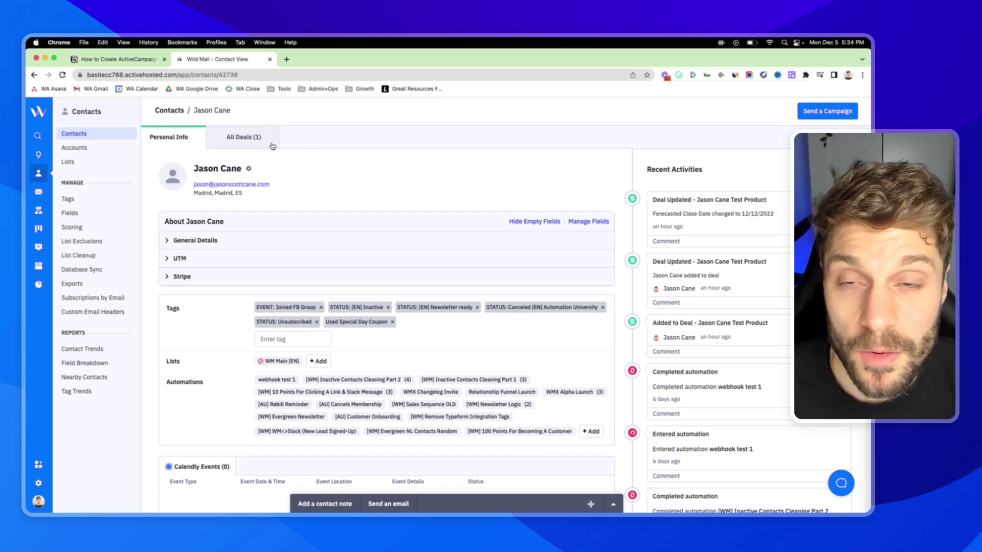
{"action": "left_click", "coordinate": [244, 137]}
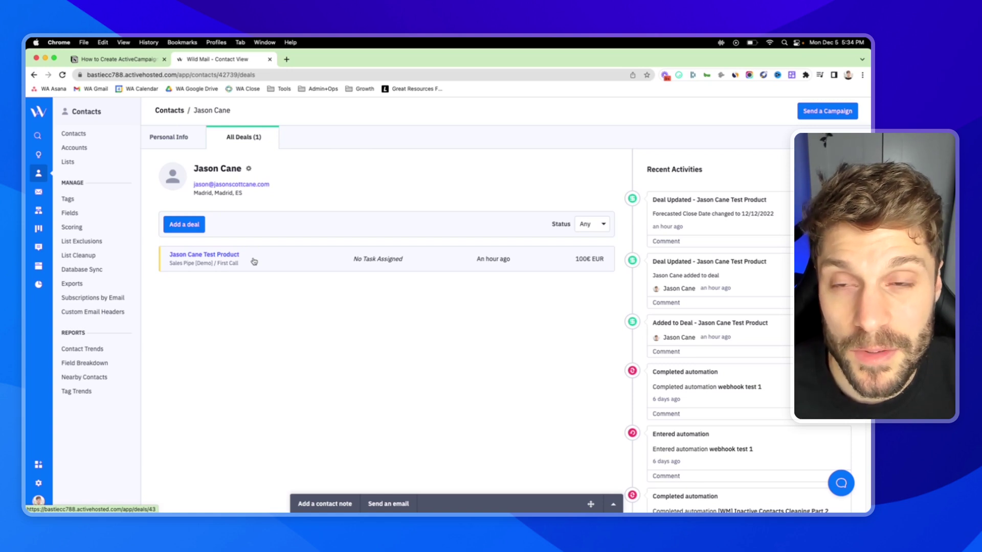
{"action": "left_click", "coordinate": [182, 141]}
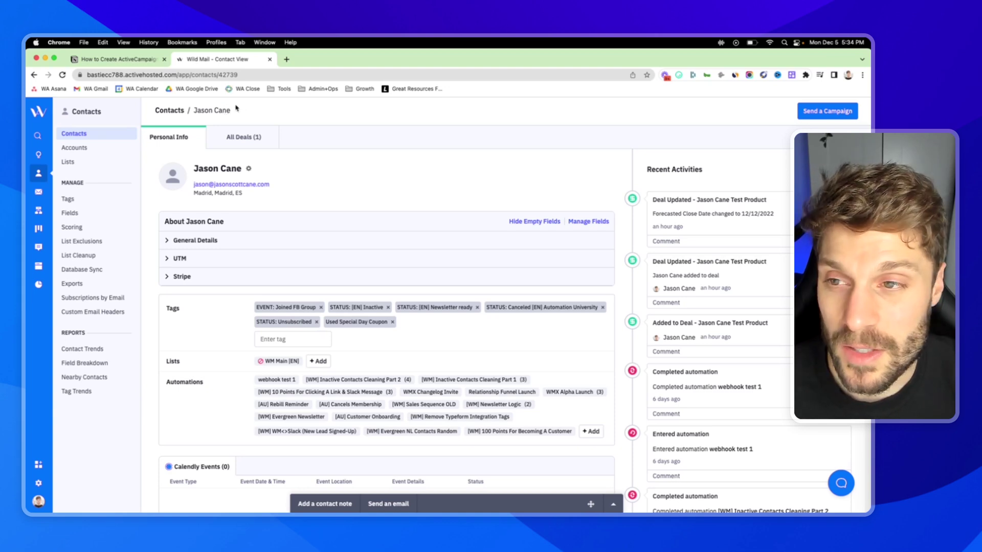
- Scroll to the contact's Open Tasks section and start adding a new task
{"action": "scroll", "coordinate": [377, 204], "scroll_direction": "down", "scroll_amount": 5}
{"action": "scroll", "coordinate": [376, 204], "scroll_direction": "up", "scroll_amount": 5}
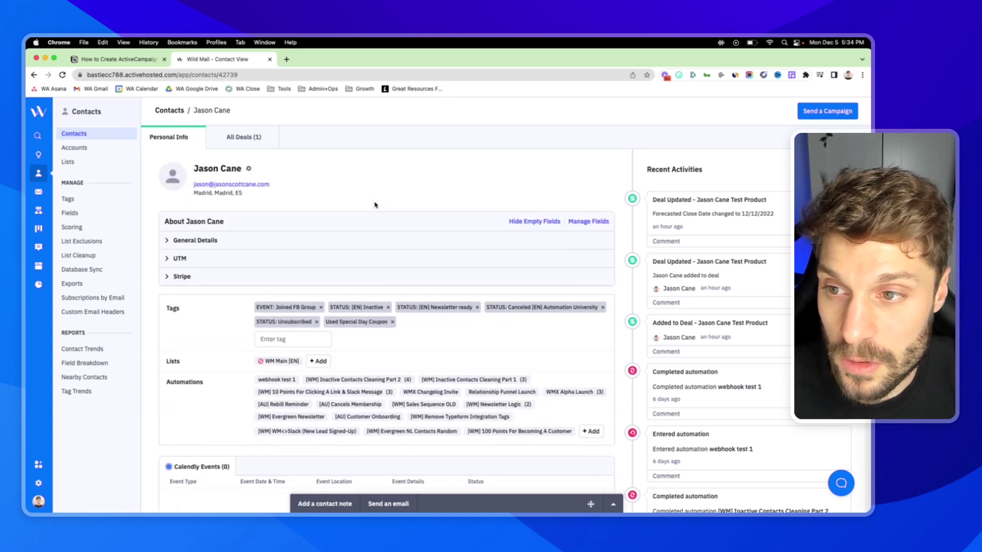
{"action": "scroll", "coordinate": [377, 204], "scroll_direction": "down", "scroll_amount": 3}
{"action": "scroll", "coordinate": [377, 204], "scroll_direction": "down", "scroll_amount": 2}
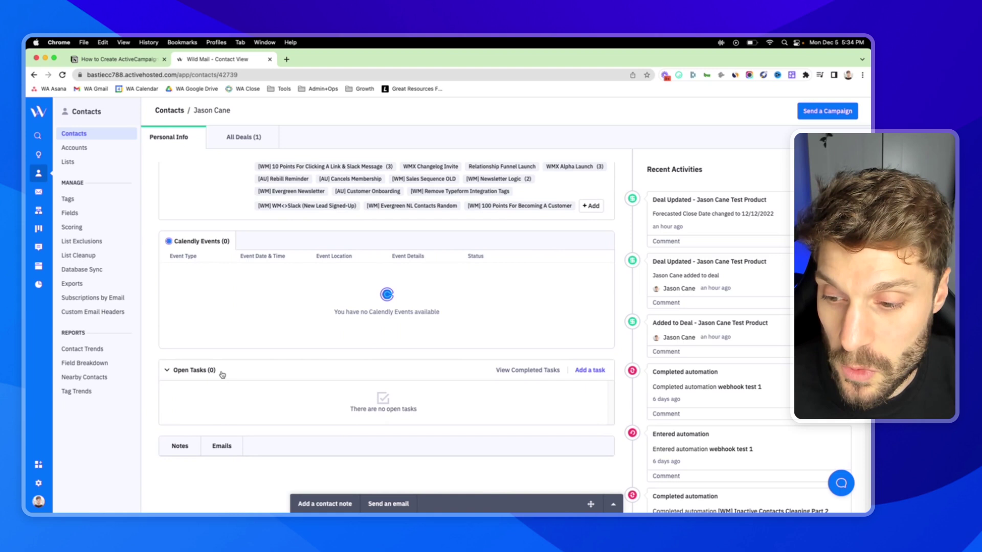
{"action": "left_click_drag", "start_coordinate": [224, 376], "coordinate": [189, 376]}
{"action": "left_click", "coordinate": [219, 373]}
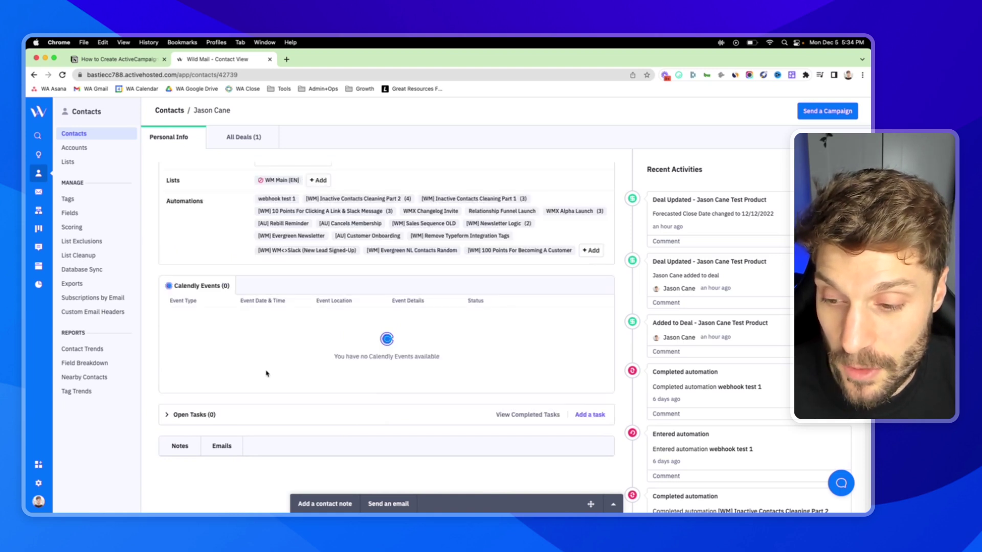
{"action": "left_click", "coordinate": [260, 416]}
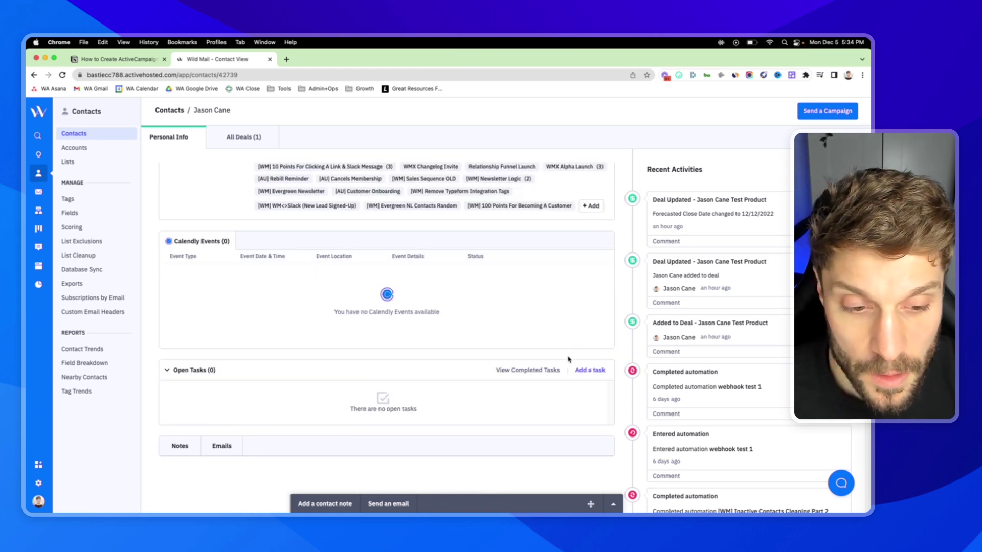
{"action": "left_click", "coordinate": [591, 371]}
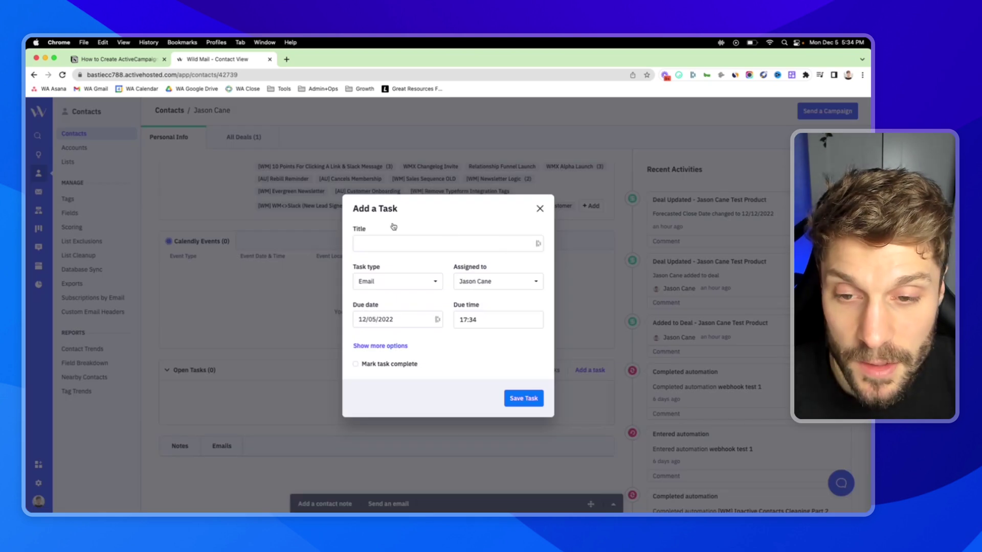
- Title the task 'Demo', keeping Email as the type and the current assignee
{"action": "left_click", "coordinate": [417, 244]}
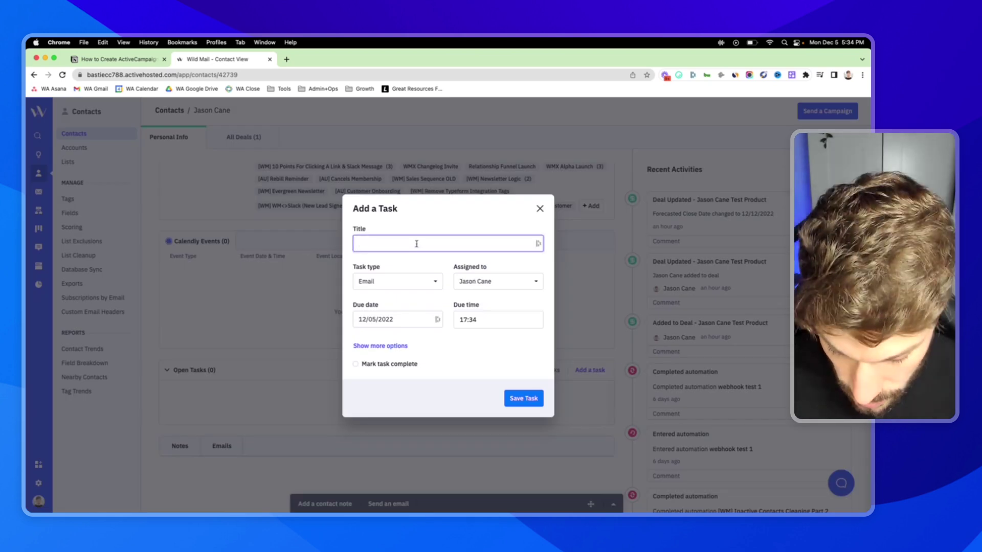
{"action": "type", "text": "Demo"}
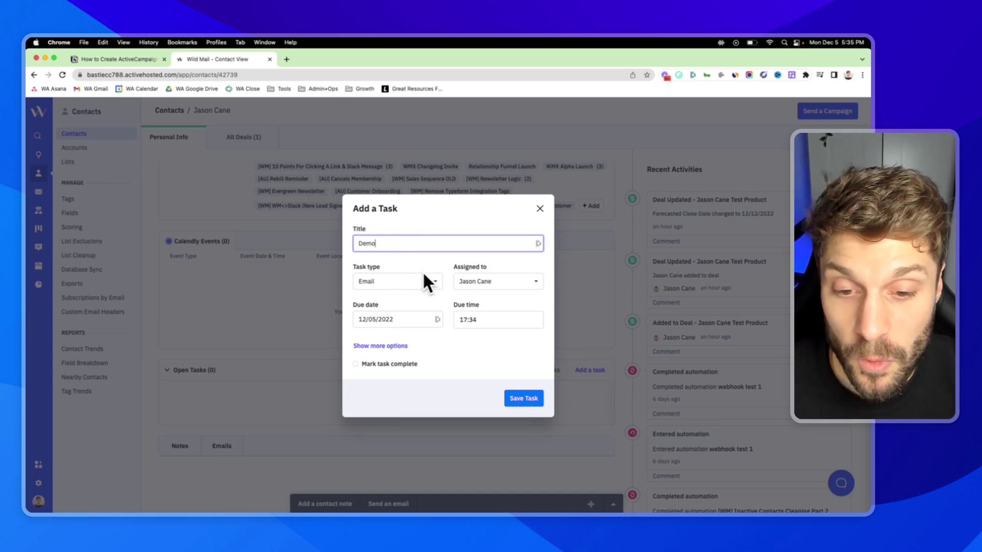
{"action": "left_click", "coordinate": [434, 283]}
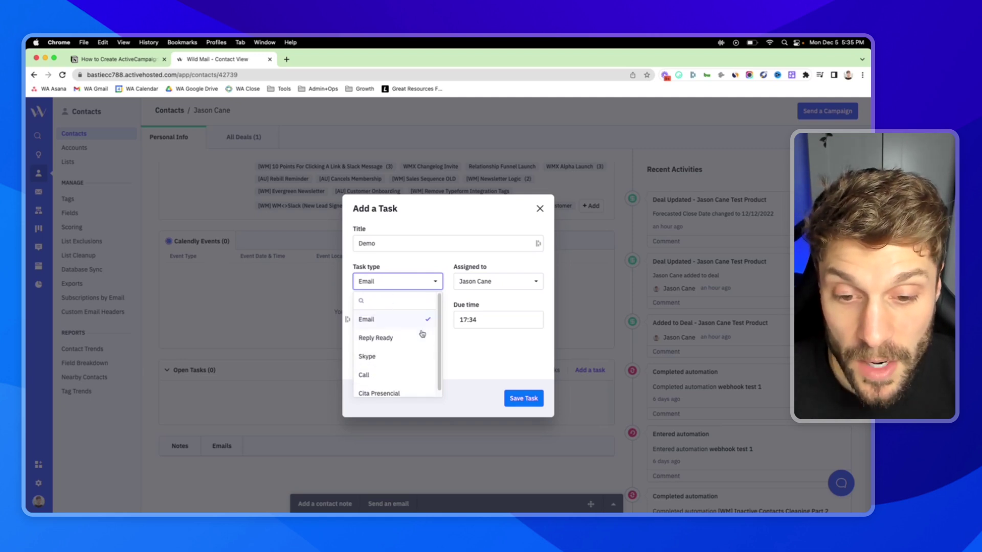
{"action": "left_click", "coordinate": [478, 352]}
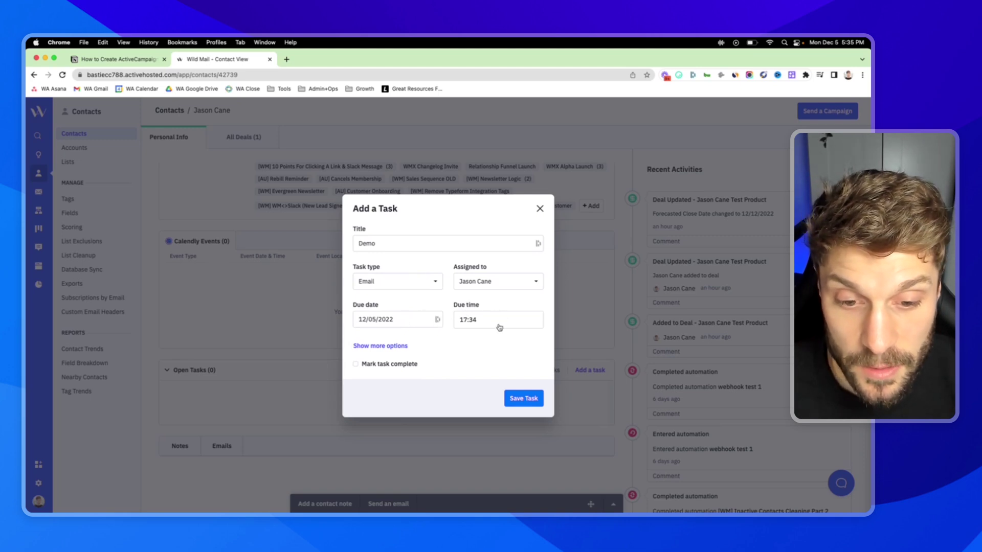
{"action": "left_click", "coordinate": [530, 280]}
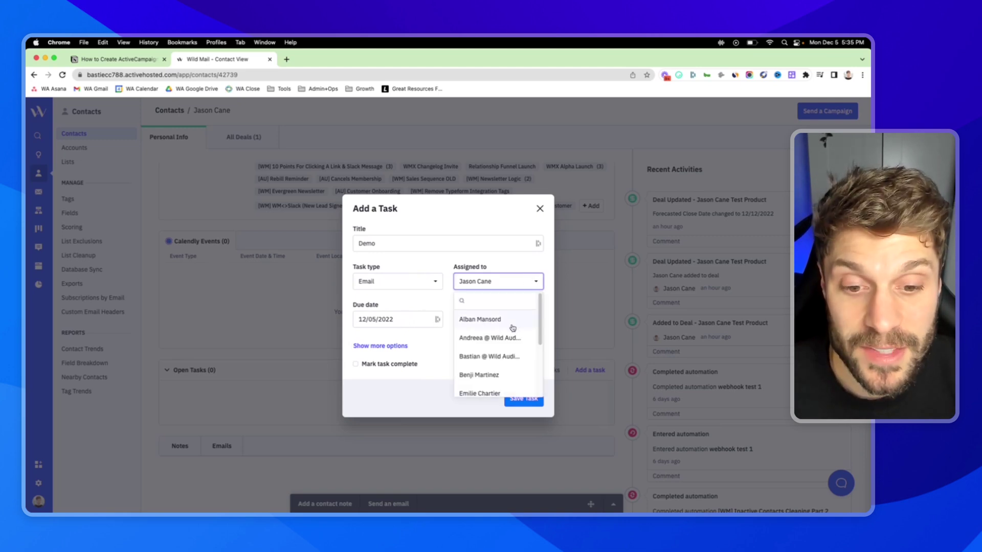
{"action": "left_click", "coordinate": [513, 261]}
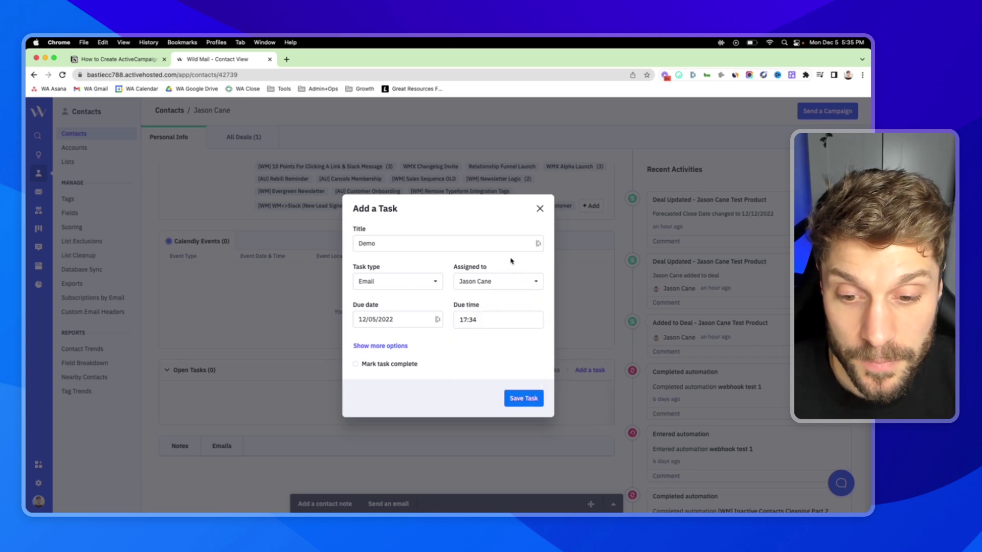
- Show more options and enable a single reminder for the task, keeping its default timing
{"action": "left_click", "coordinate": [394, 348]}
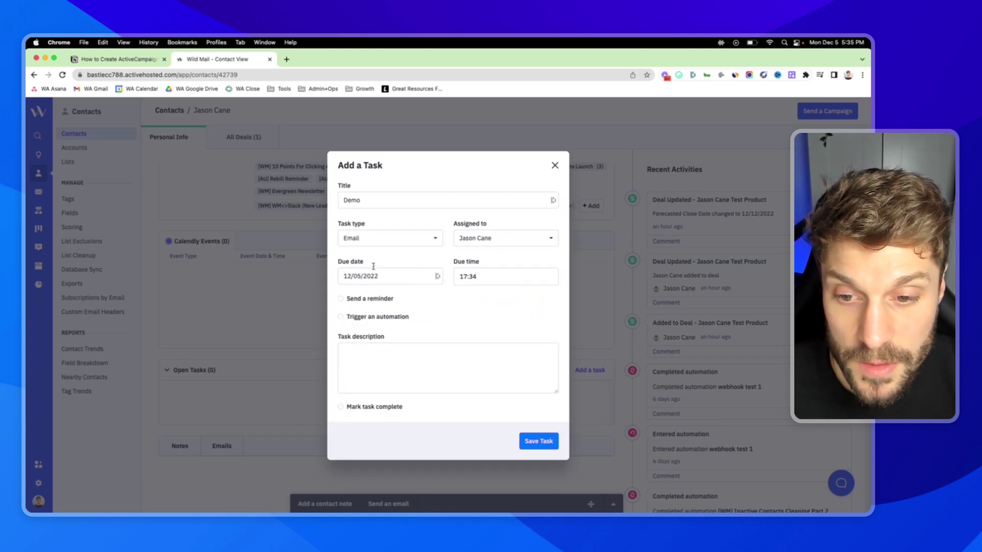
{"action": "left_click", "coordinate": [341, 300]}
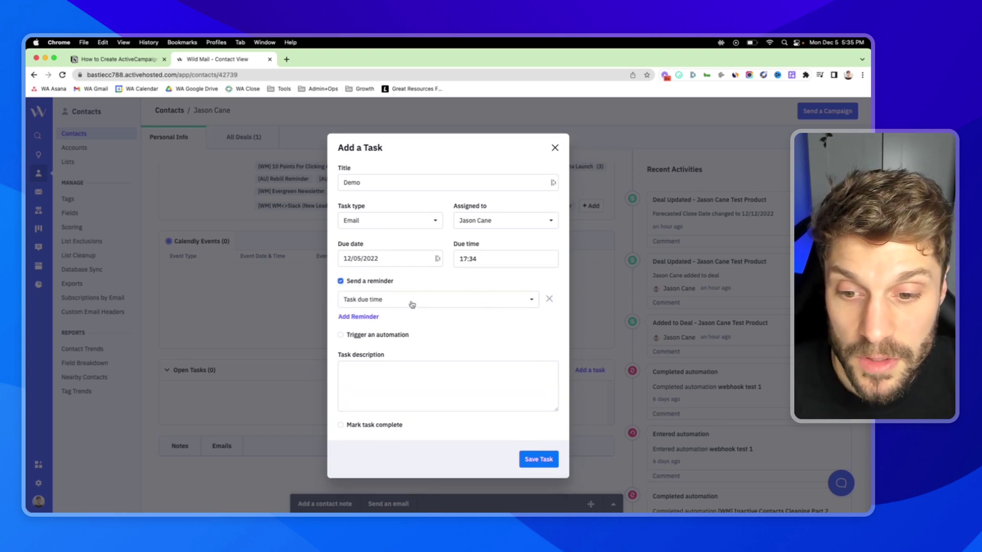
{"action": "left_click", "coordinate": [483, 302]}
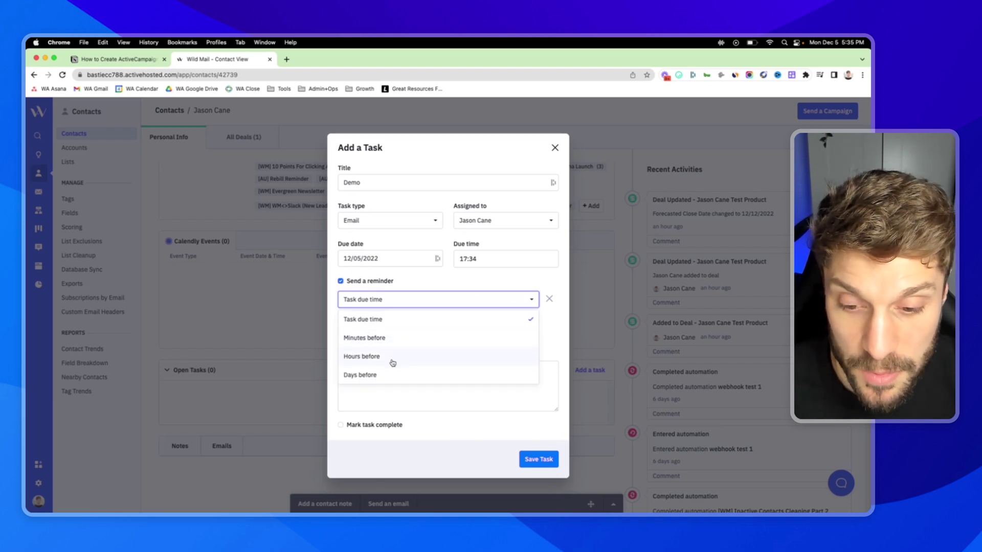
{"action": "left_click", "coordinate": [554, 329]}
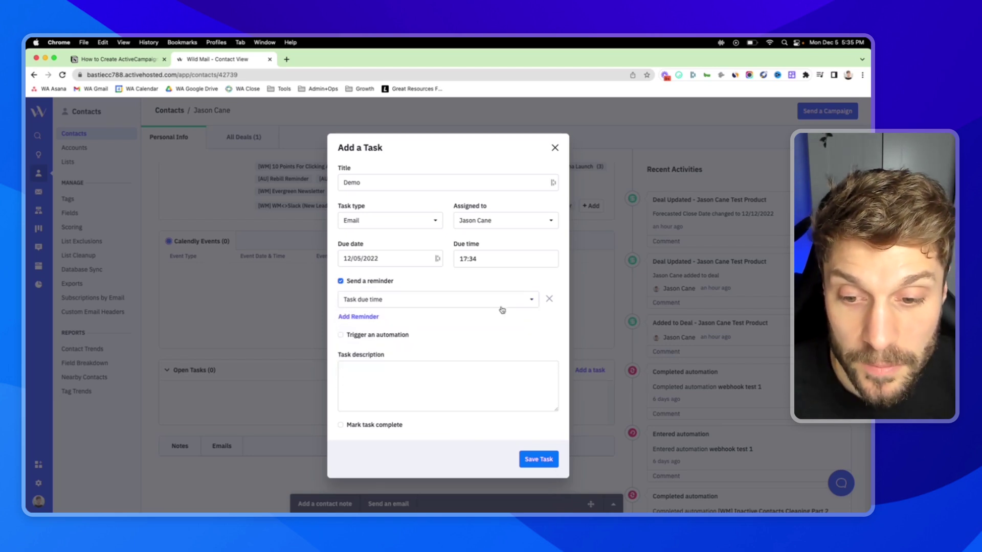
{"action": "left_click", "coordinate": [371, 320]}
{"action": "left_click", "coordinate": [550, 310]}
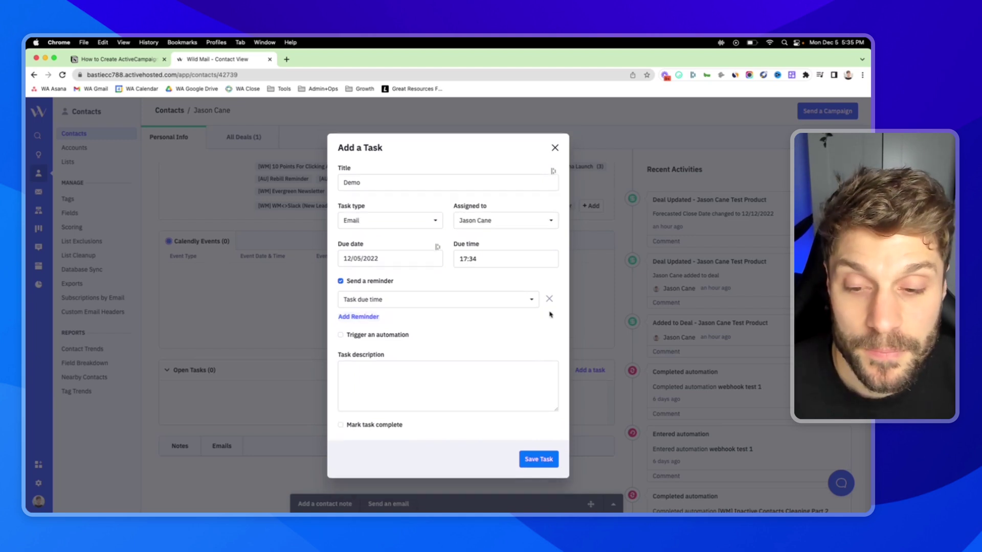
- Enable Trigger an automation with none selected, running it when the task is added
{"action": "left_click", "coordinate": [343, 336]}
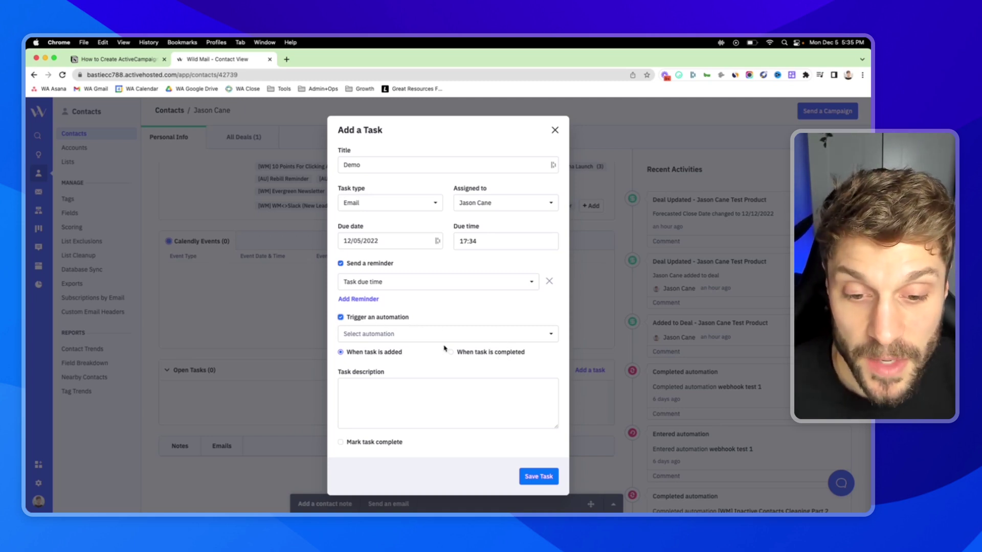
{"action": "left_click", "coordinate": [458, 337]}
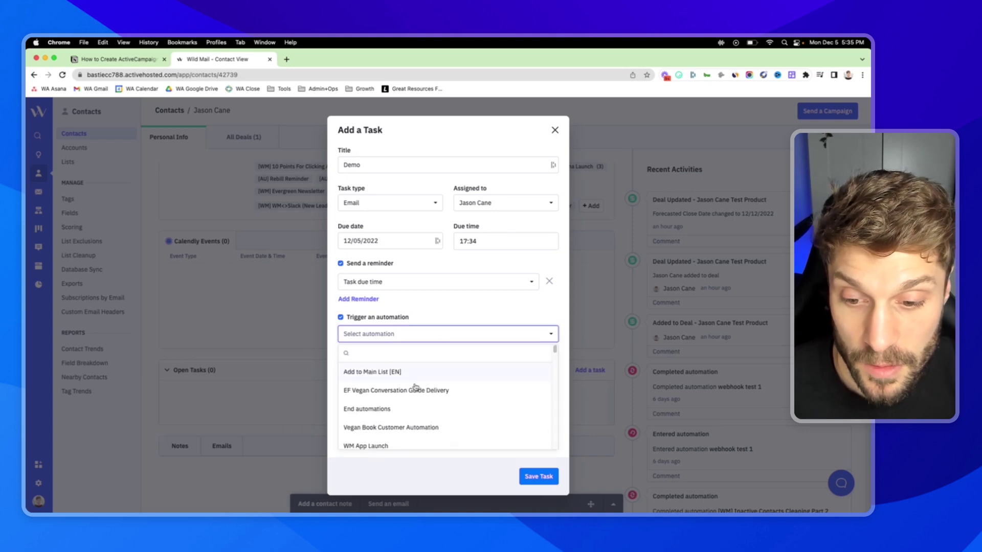
{"action": "scroll", "coordinate": [413, 388], "scroll_direction": "down", "scroll_amount": 5}
{"action": "left_click", "coordinate": [545, 333]}
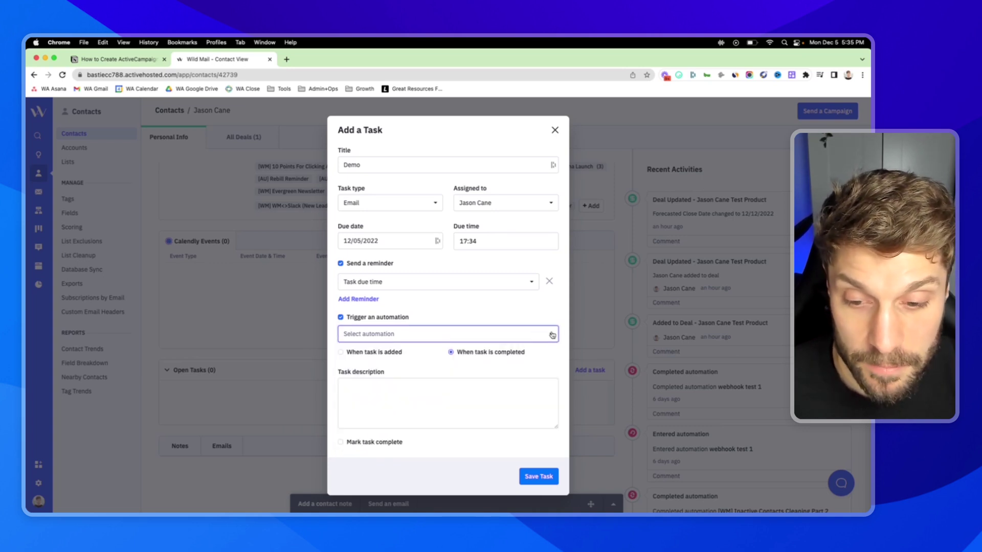
{"action": "left_click", "coordinate": [365, 353]}
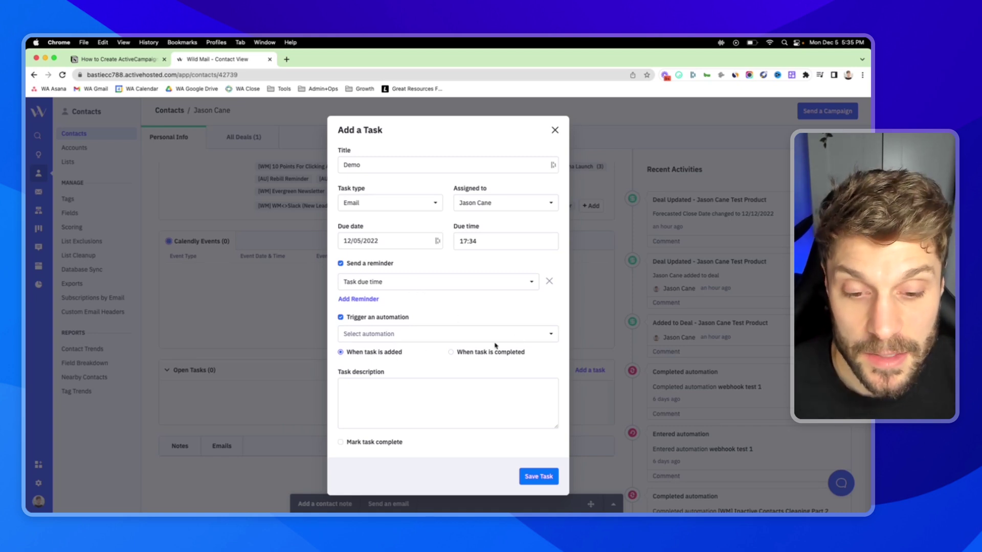
- Enter 'demo' as the task description, leave it incomplete, and untick Trigger an automation
{"action": "left_click", "coordinate": [419, 404]}
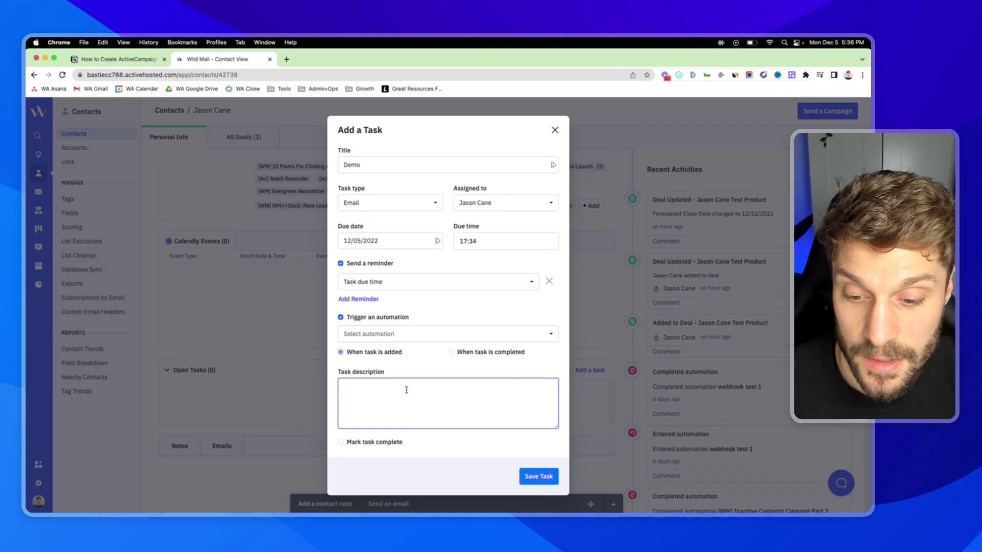
{"action": "left_click", "coordinate": [340, 442]}
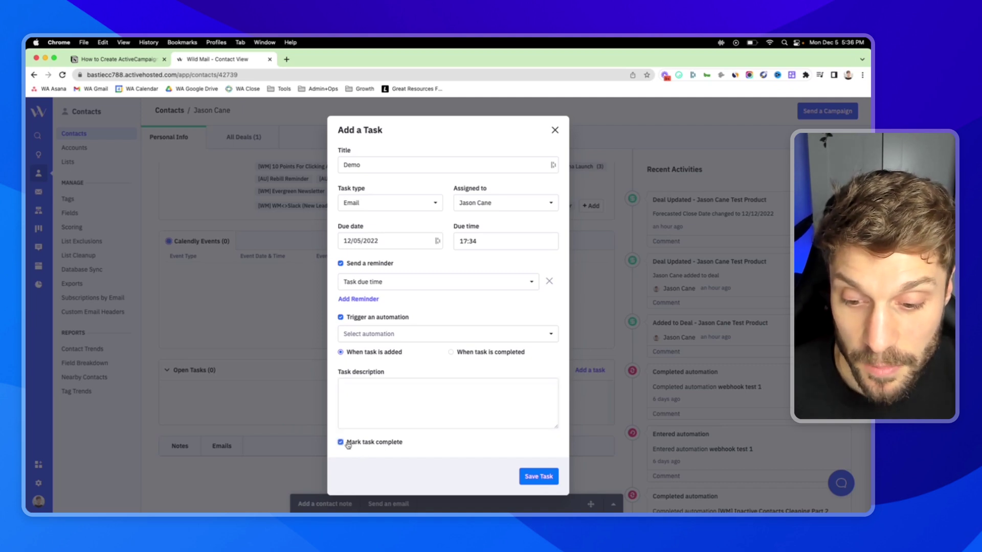
{"action": "left_click", "coordinate": [341, 442]}
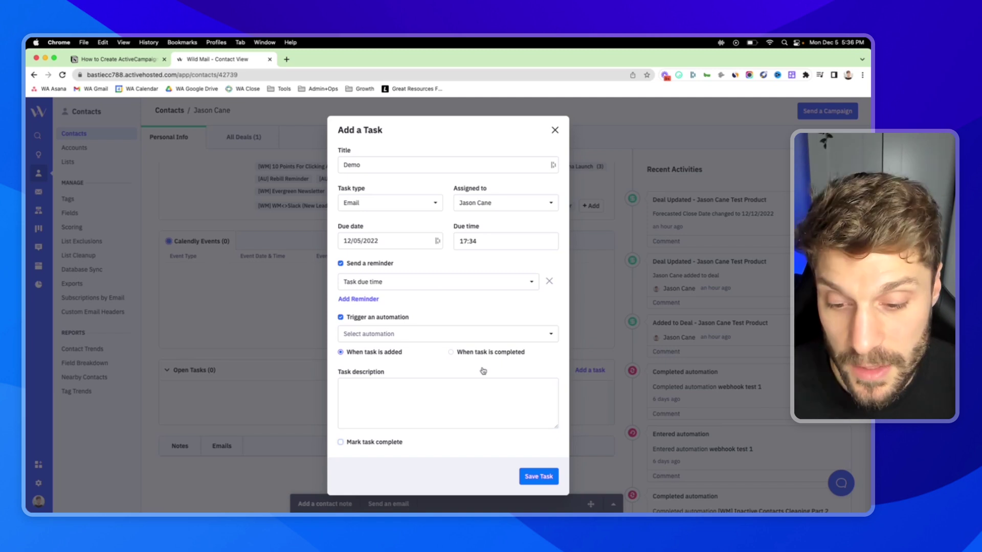
{"action": "left_click", "coordinate": [340, 444]}
{"action": "left_click", "coordinate": [456, 398]}
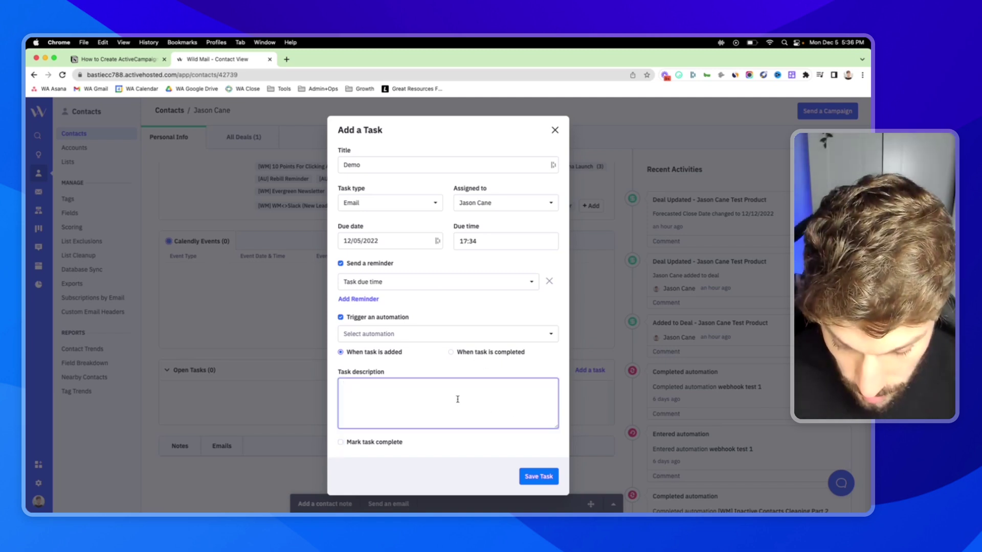
{"action": "type", "text": "demo"}
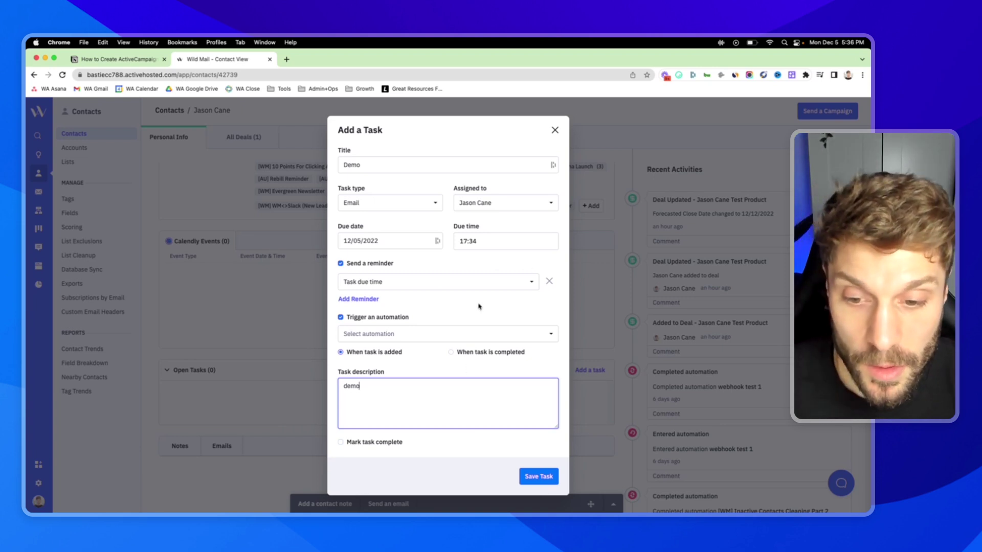
{"action": "left_click", "coordinate": [341, 317]}
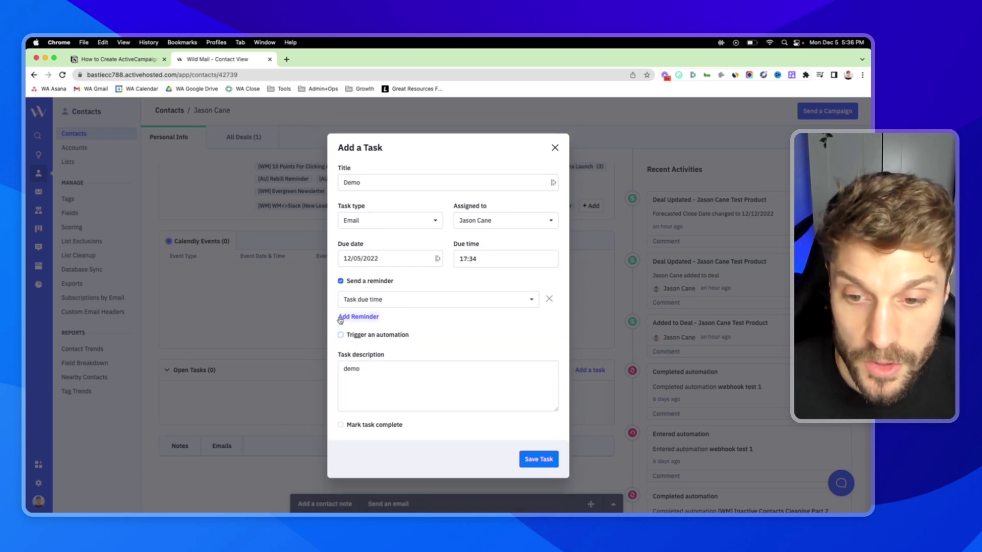
- Save the Demo task, then open it in Edit Task and close without changes
{"action": "left_click", "coordinate": [536, 461]}
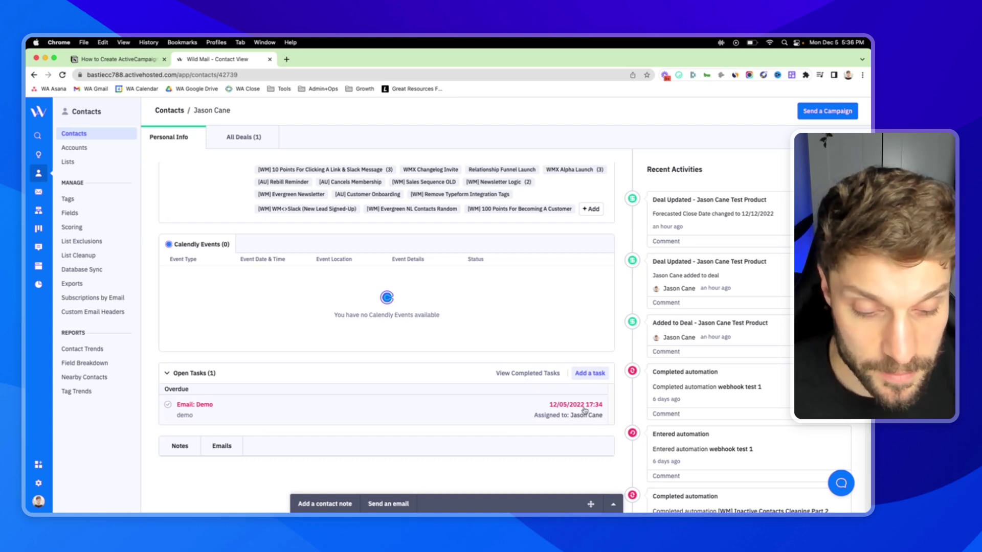
{"action": "left_click", "coordinate": [342, 407]}
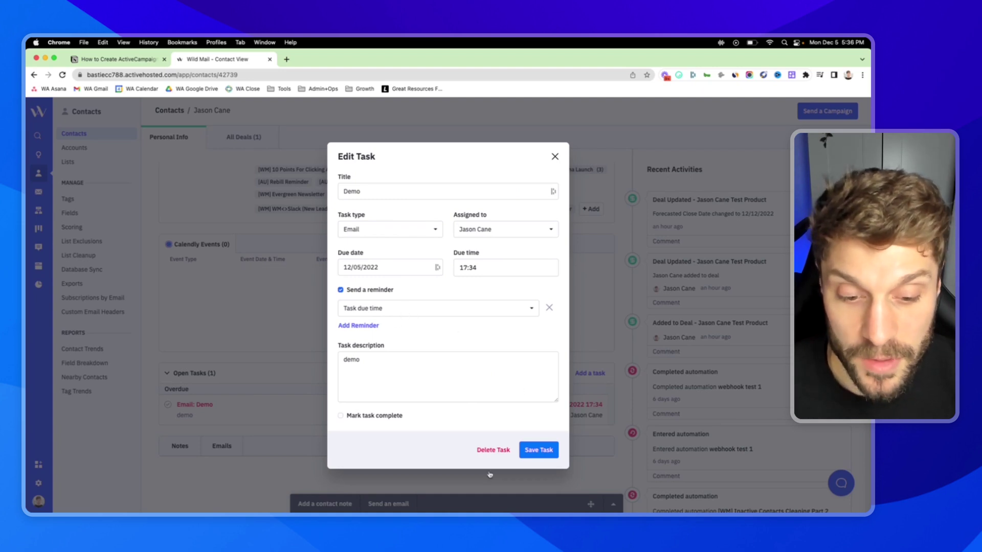
{"action": "left_click", "coordinate": [555, 156]}
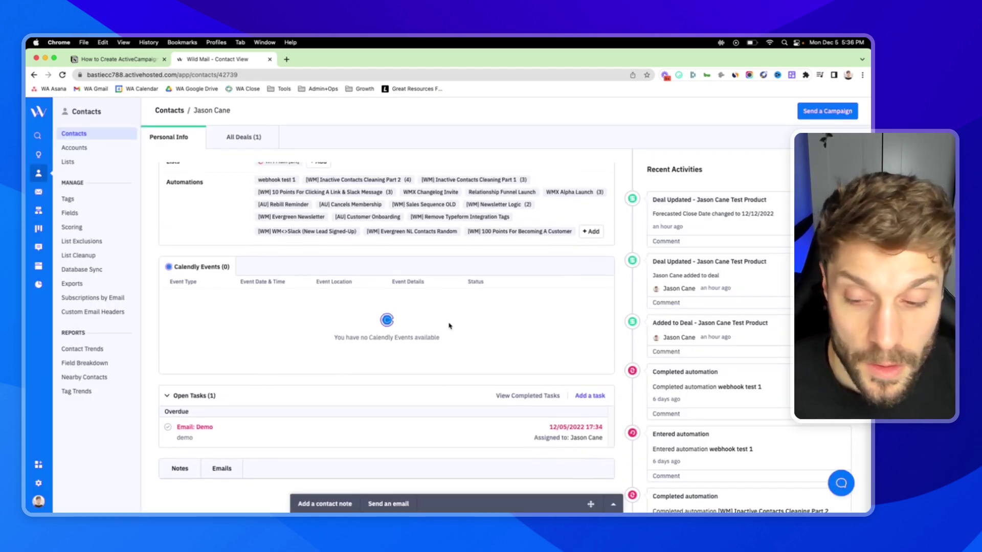
- Open the contact's 100€ test product deal from the All Deals list
{"action": "scroll", "coordinate": [468, 324], "scroll_direction": "up", "scroll_amount": 5}
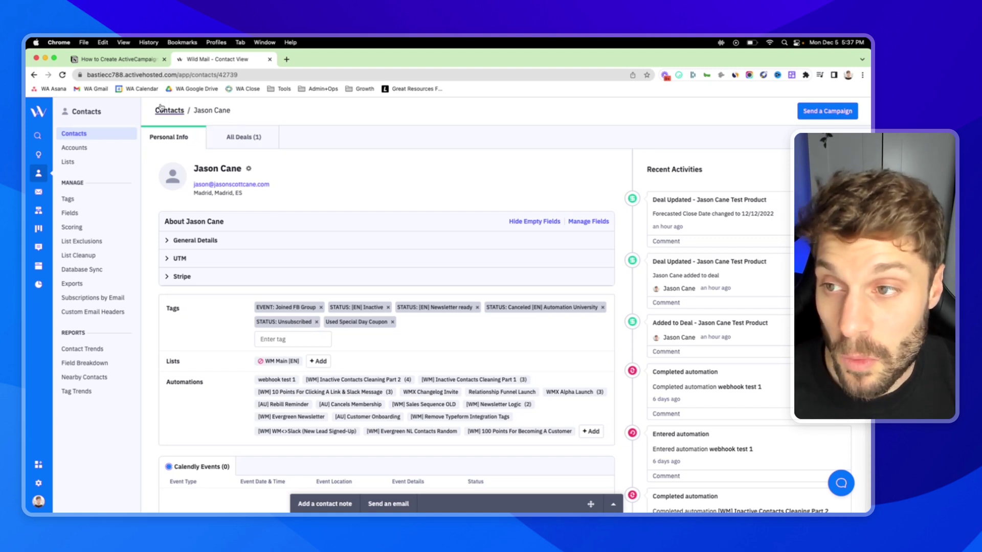
{"action": "left_click", "coordinate": [239, 140]}
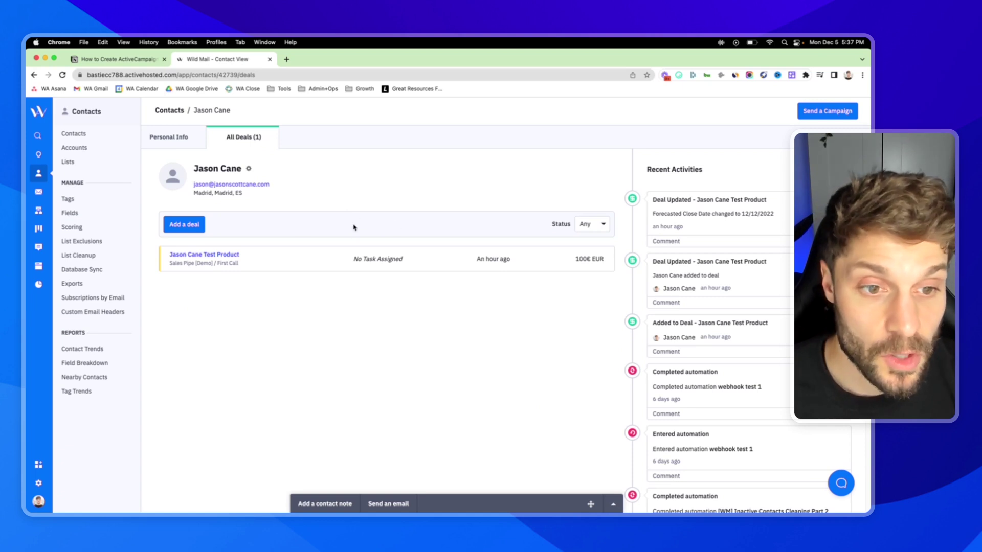
{"action": "left_click", "coordinate": [242, 262]}
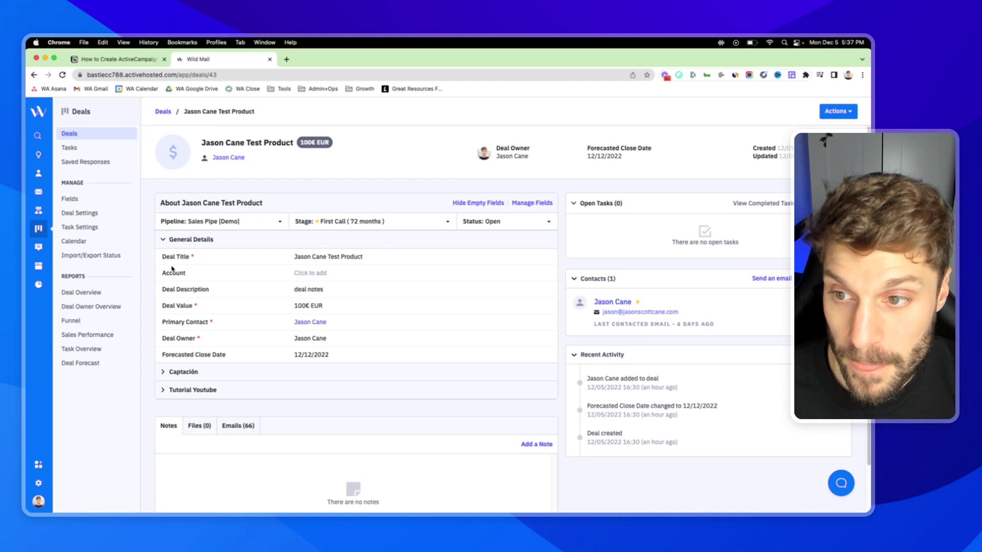
{"action": "scroll", "coordinate": [407, 286], "scroll_direction": "down", "scroll_amount": 2}
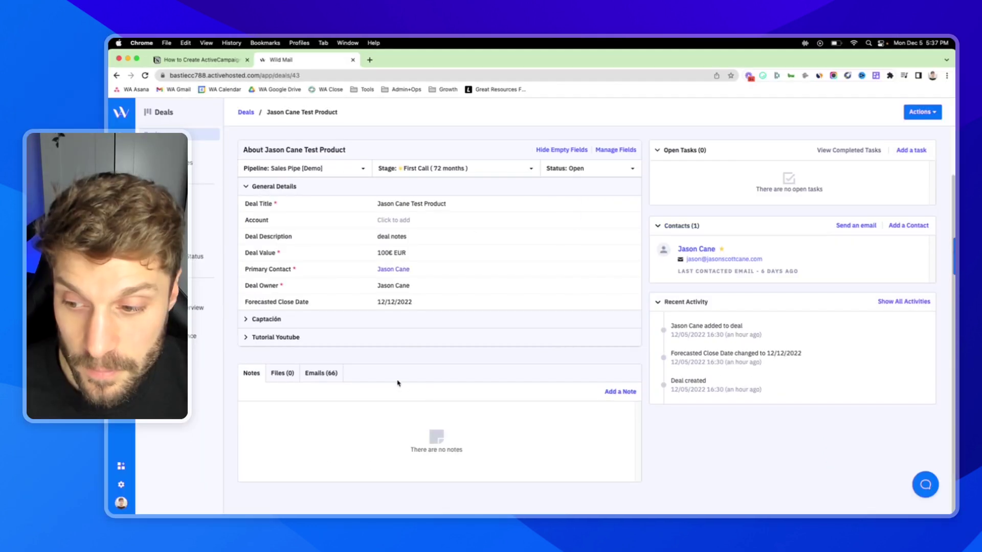
{"action": "scroll", "coordinate": [556, 369], "scroll_direction": "up", "scroll_amount": 2}
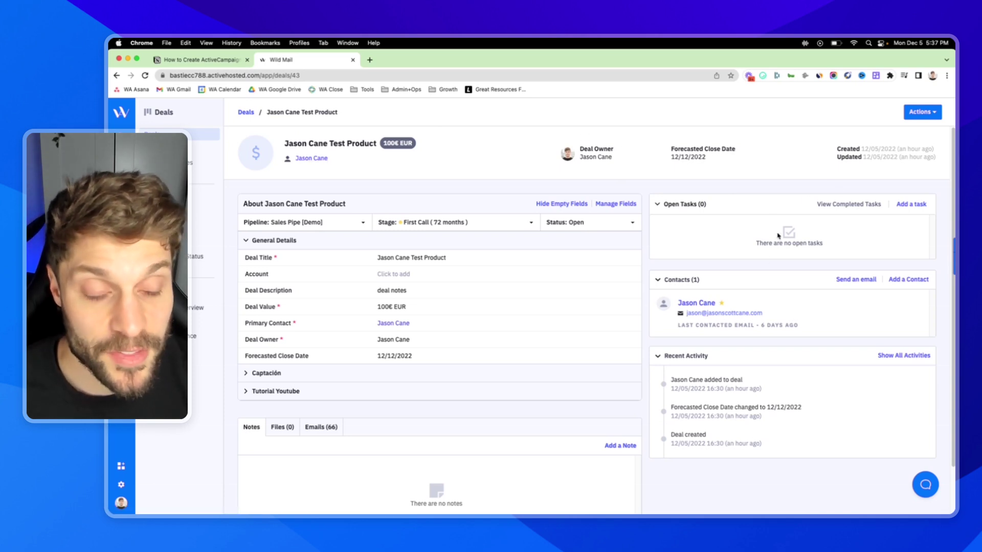
- Start a deal task titled 'Follow Up' of type Call, due December 6
{"action": "left_click", "coordinate": [911, 205]}
{"action": "left_click", "coordinate": [519, 242]}
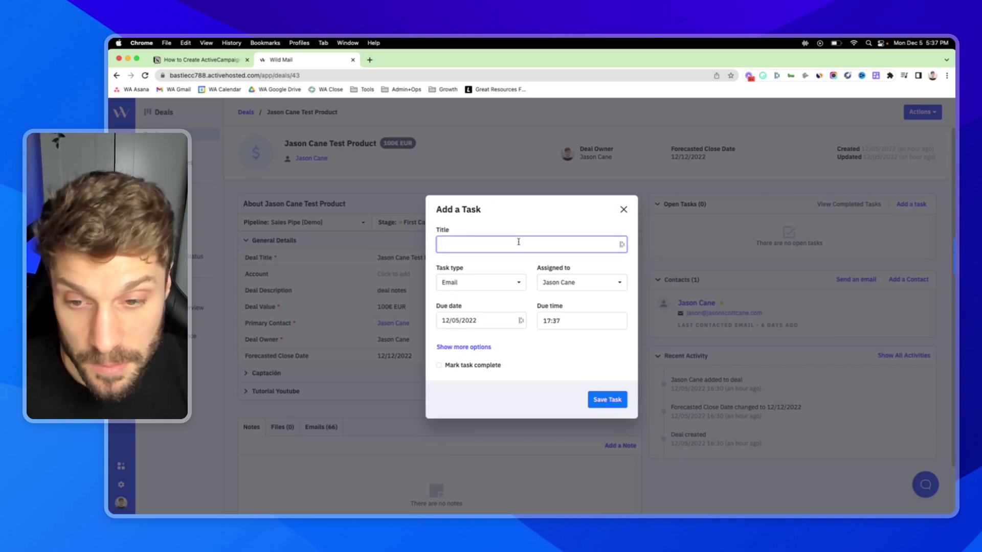
{"action": "type", "text": "Follow Up"}
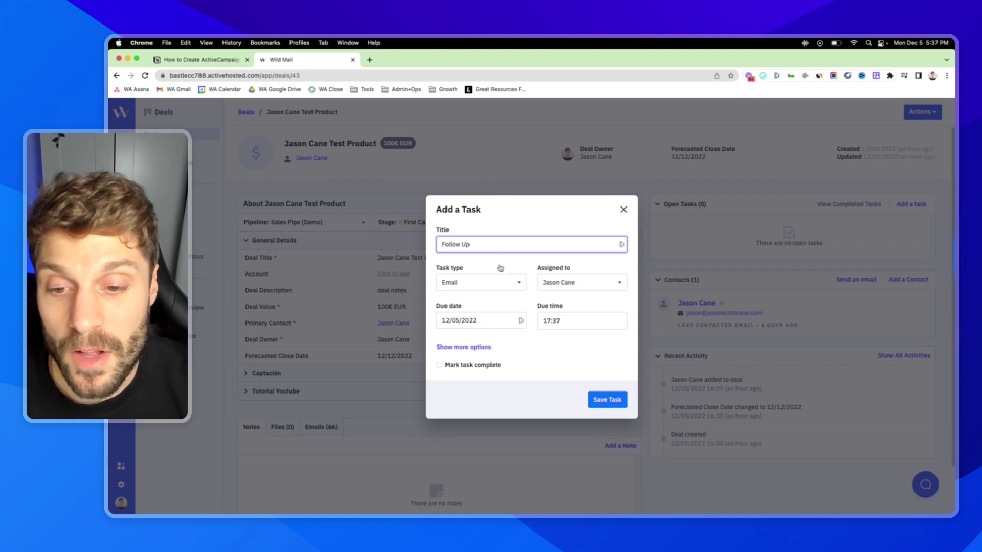
{"action": "left_click", "coordinate": [511, 284]}
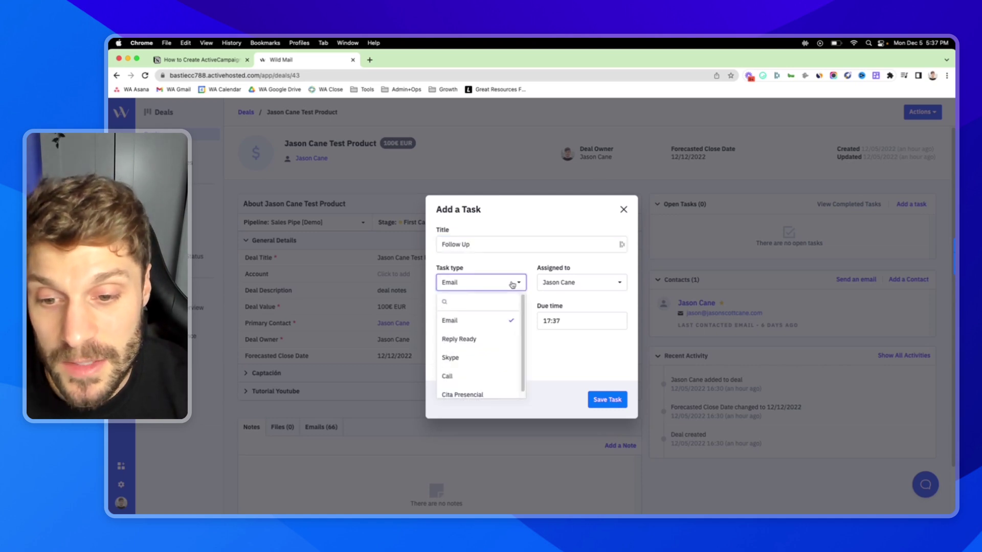
{"action": "left_click", "coordinate": [459, 376]}
{"action": "left_click", "coordinate": [620, 284]}
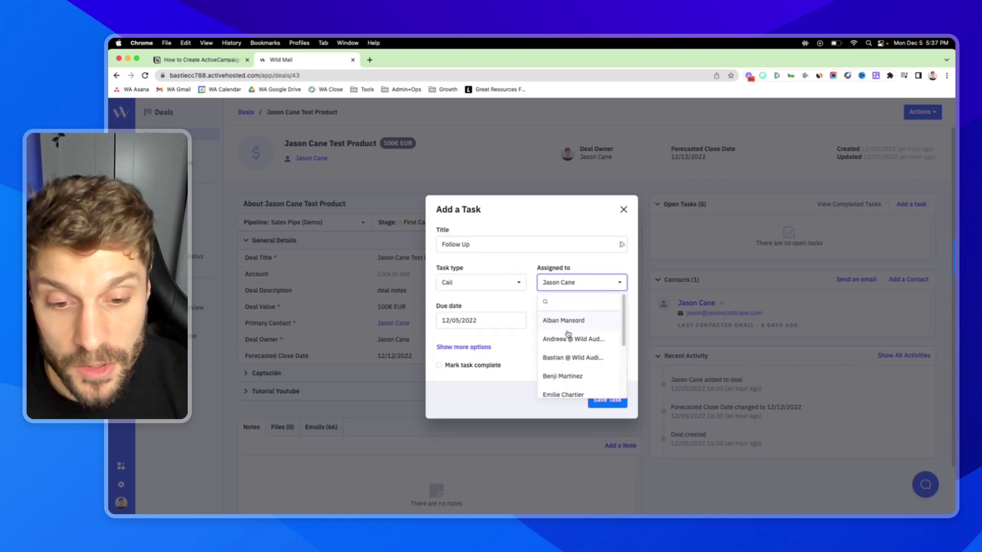
{"action": "scroll", "coordinate": [576, 358], "scroll_direction": "down", "scroll_amount": 1}
{"action": "left_click", "coordinate": [578, 362]}
{"action": "left_click", "coordinate": [488, 318]}
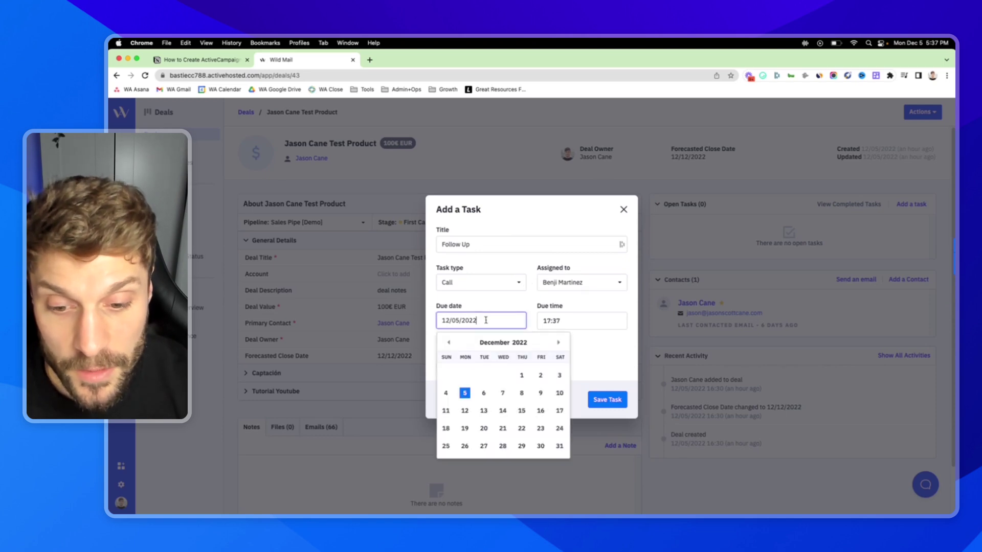
{"action": "left_click", "coordinate": [484, 392]}
- Add a days-before reminder, reassign to the deal owner, describe it 'demo', and save
{"action": "left_click", "coordinate": [474, 347]}
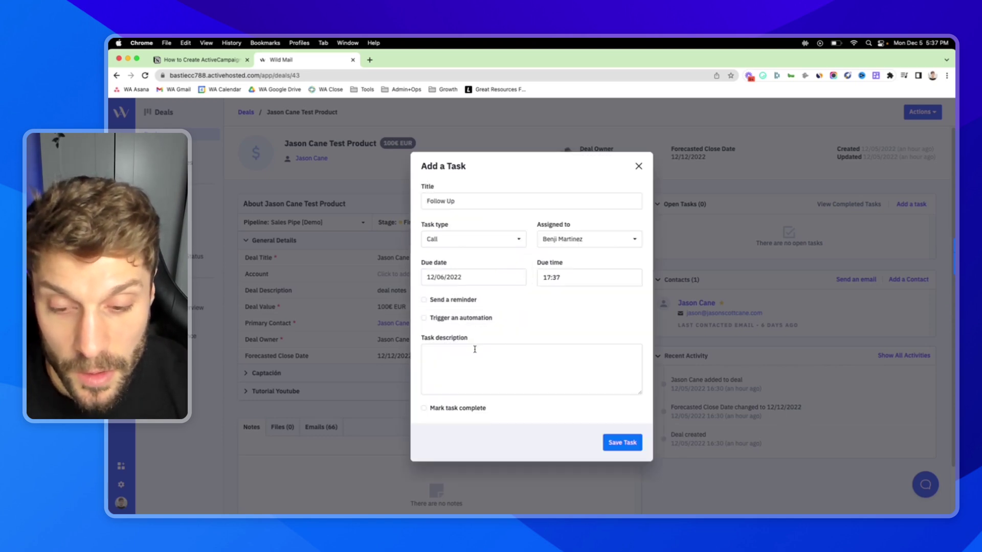
{"action": "left_click", "coordinate": [424, 299]}
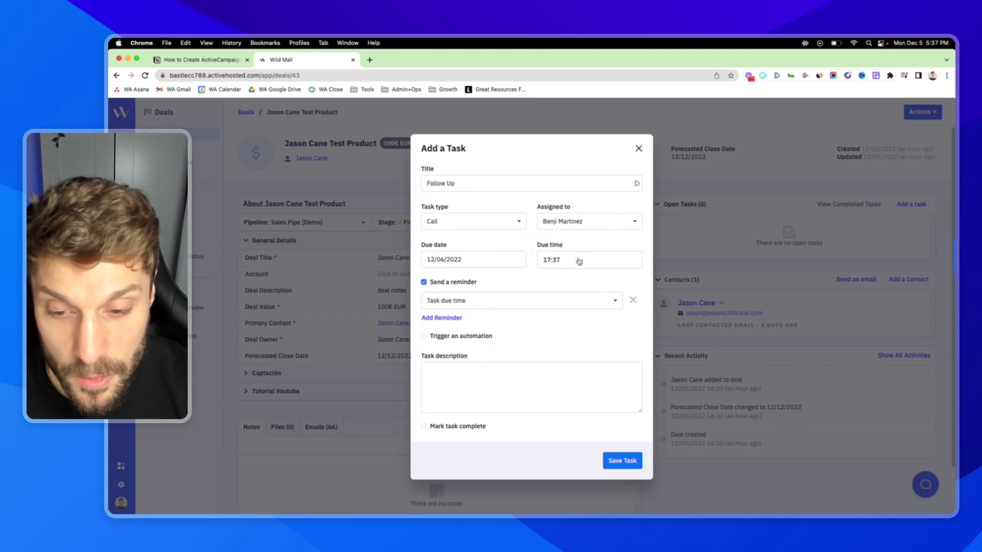
{"action": "left_click", "coordinate": [615, 302]}
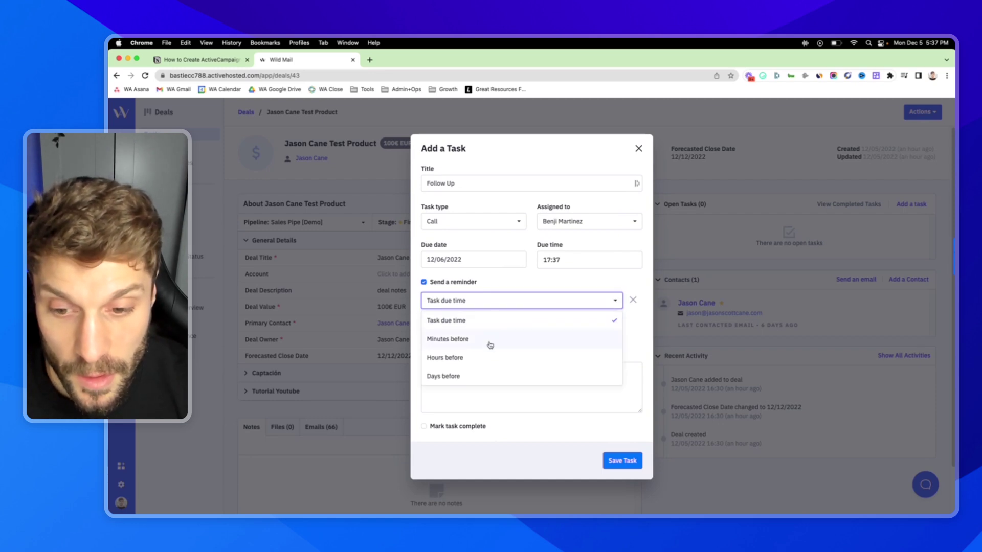
{"action": "left_click", "coordinate": [491, 382]}
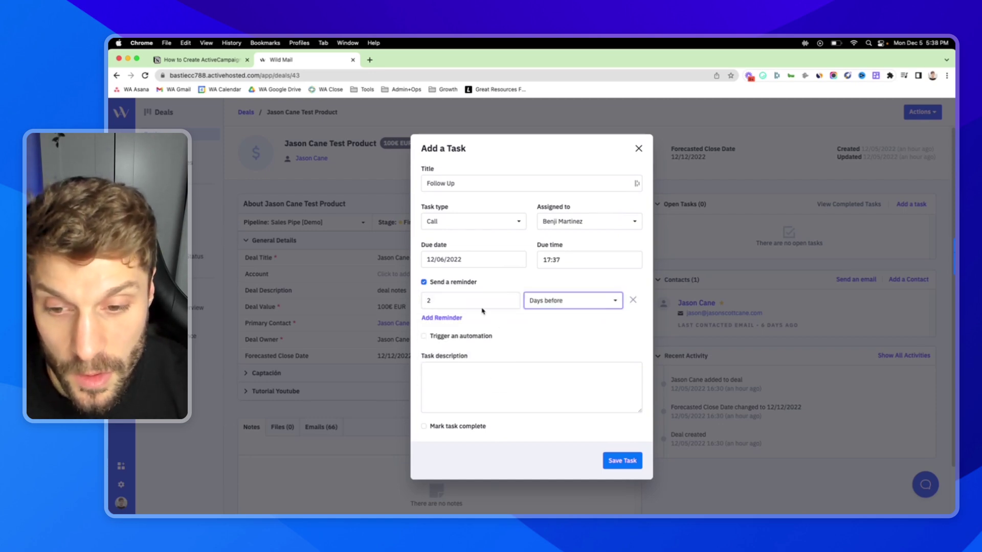
{"action": "left_click", "coordinate": [463, 302]}
{"action": "type", "text": "2"}
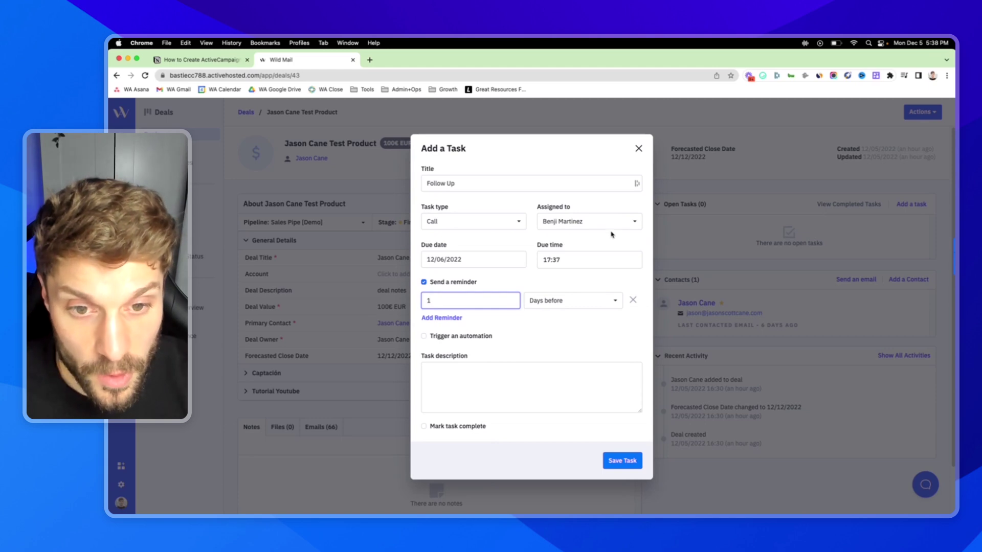
{"action": "left_click", "coordinate": [595, 220]}
{"action": "scroll", "coordinate": [577, 291], "scroll_direction": "down", "scroll_amount": 3}
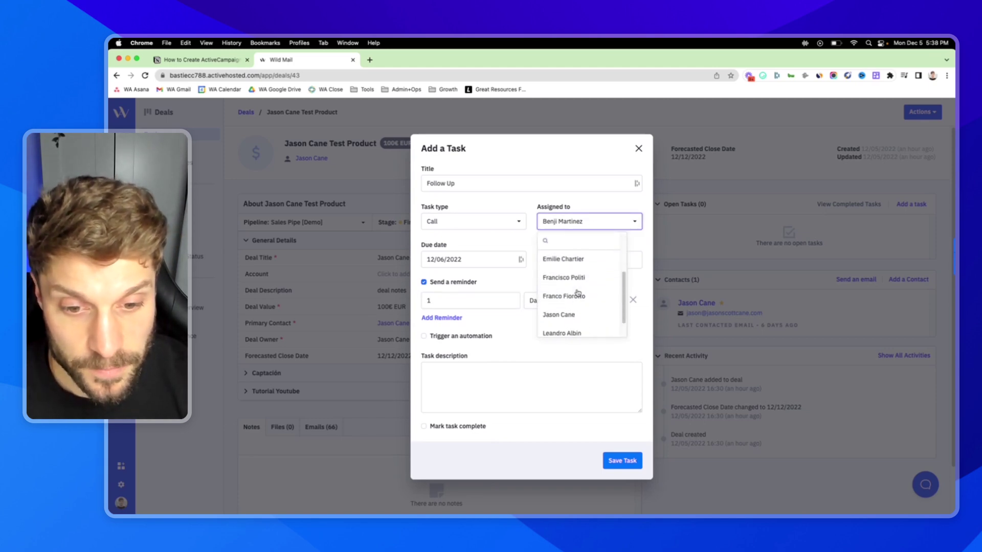
{"action": "left_click", "coordinate": [574, 299]}
{"action": "left_click", "coordinate": [509, 392]}
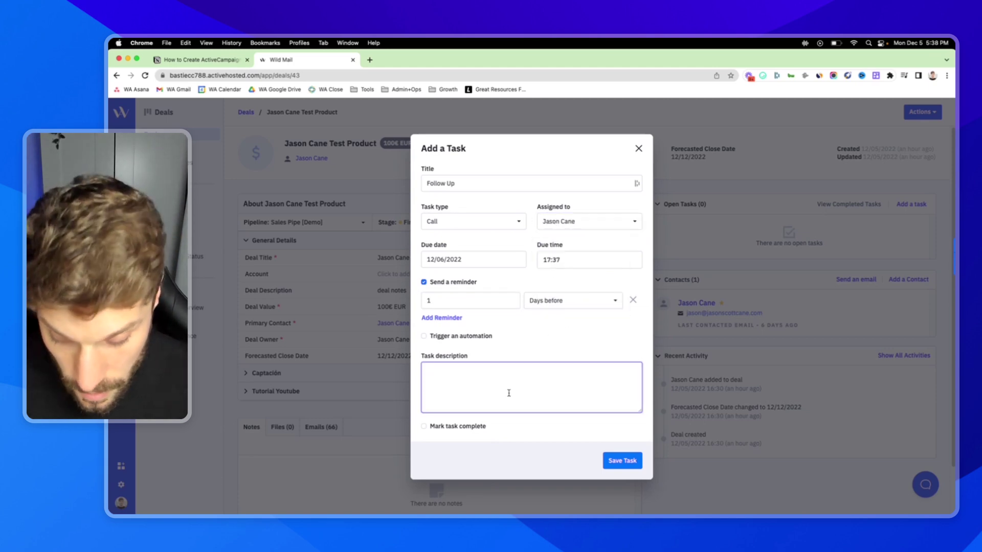
{"action": "type", "text": "demo"}
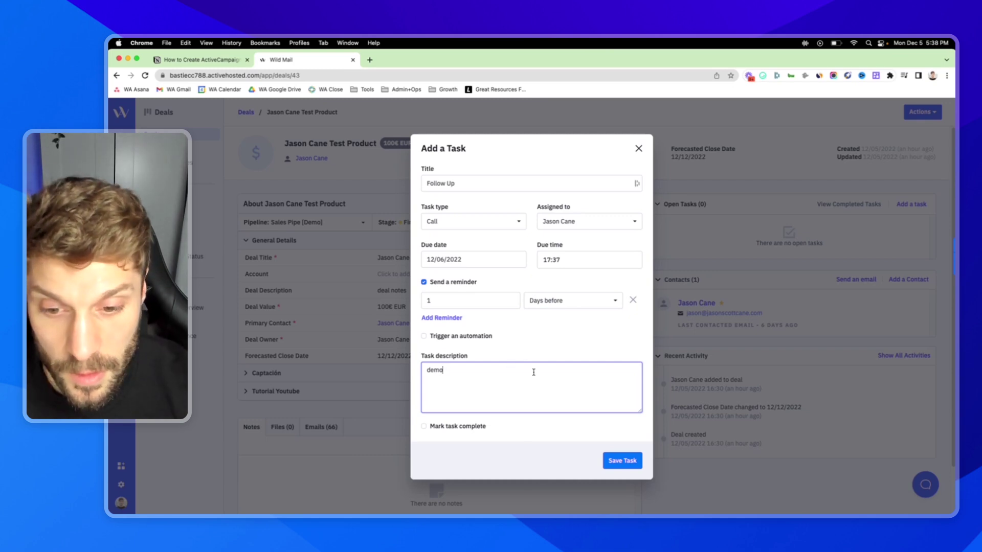
{"action": "left_click", "coordinate": [617, 460]}
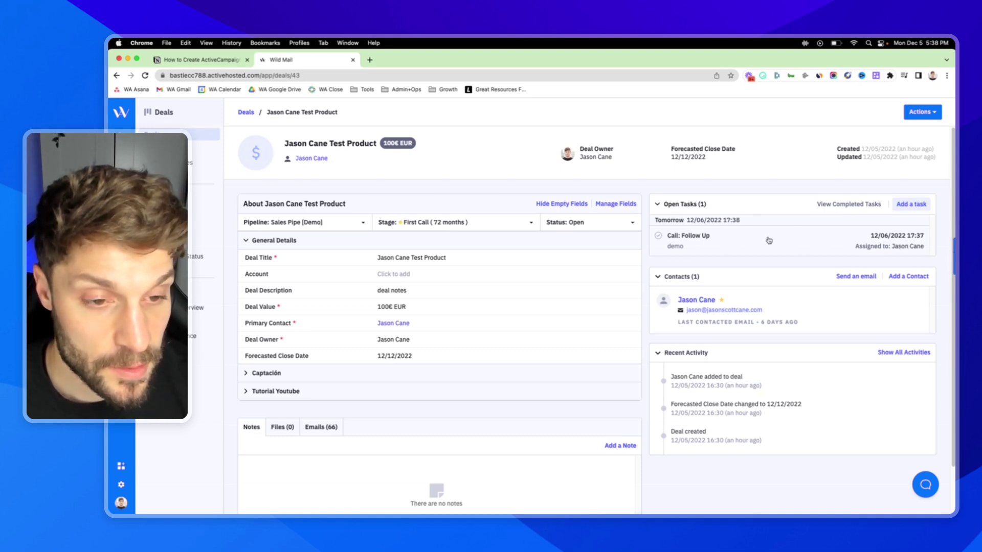
{"action": "left_click", "coordinate": [805, 246]}
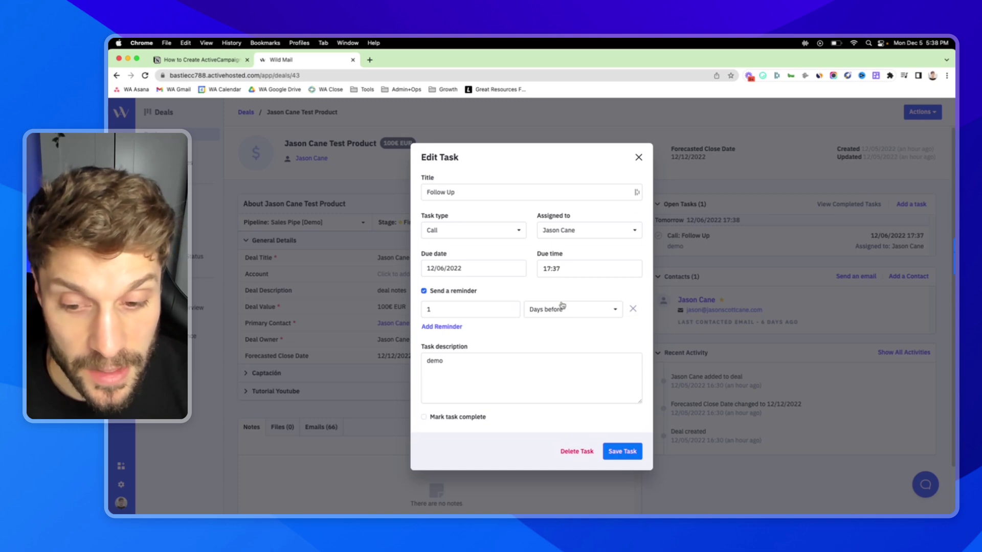
{"action": "left_click", "coordinate": [639, 157]}
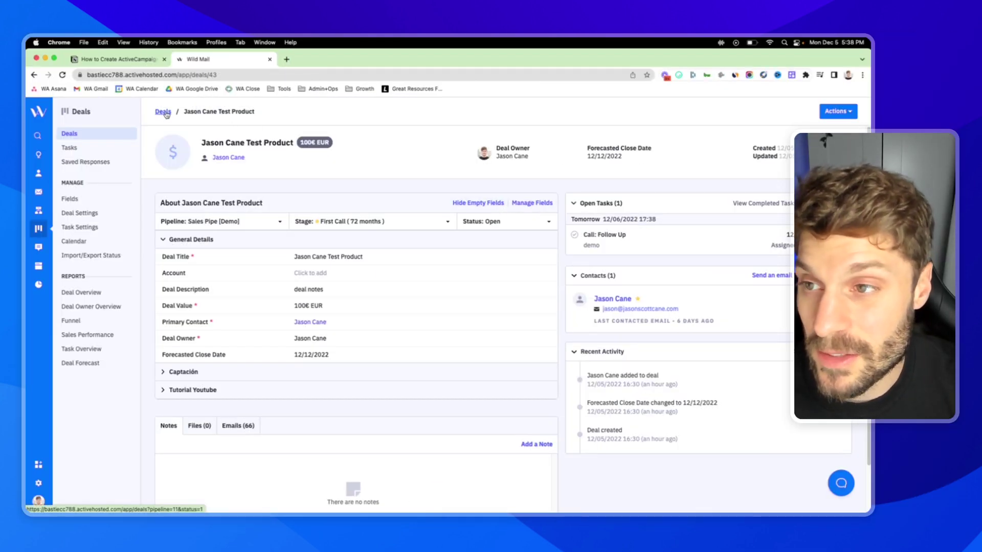
- Open the demo deal from the Deals pipeline board and start adding a task to it
{"action": "left_click", "coordinate": [39, 229]}
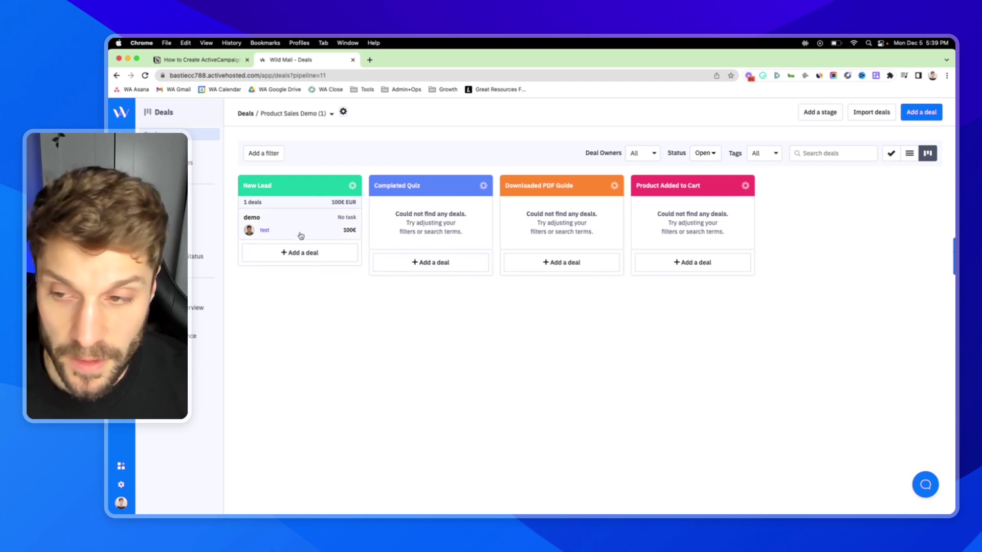
{"action": "left_click", "coordinate": [281, 224]}
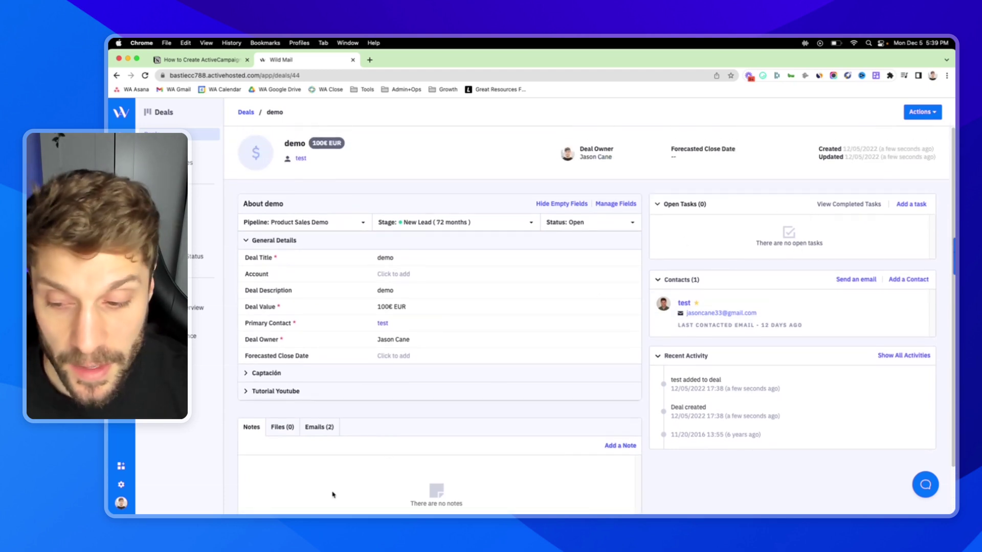
{"action": "left_click", "coordinate": [914, 204]}
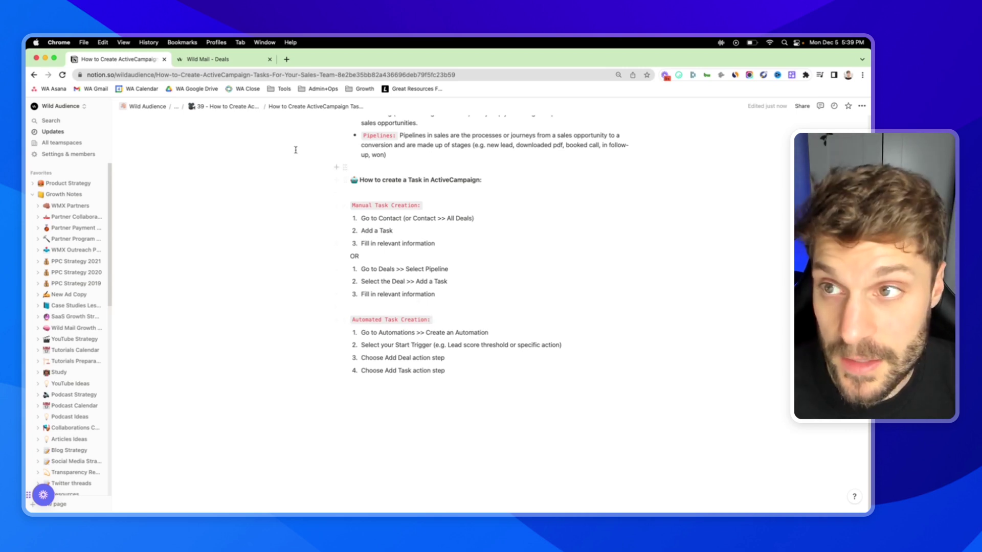
- Return to ActiveCampaign and begin a new automation from scratch in the builder
{"action": "left_click", "coordinate": [215, 59]}
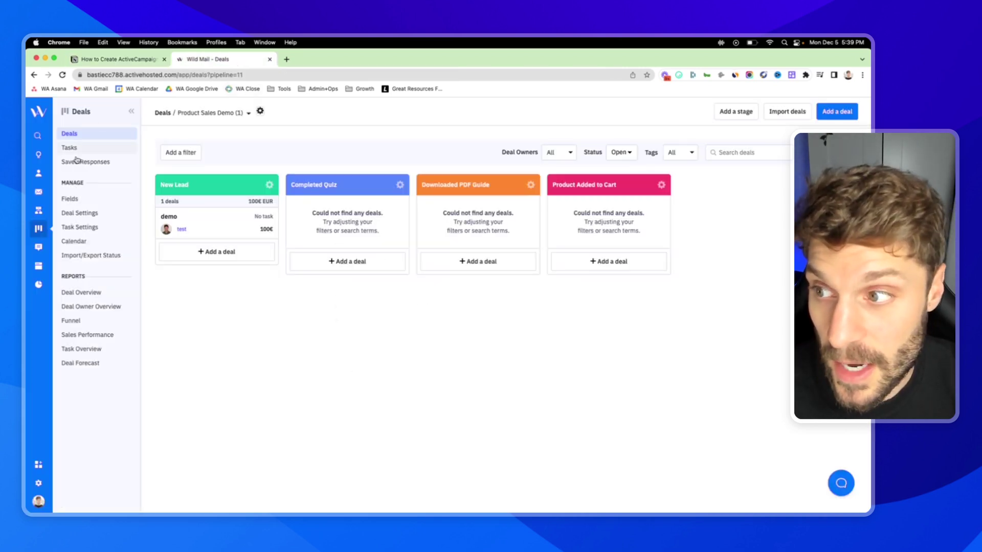
{"action": "left_click", "coordinate": [38, 211]}
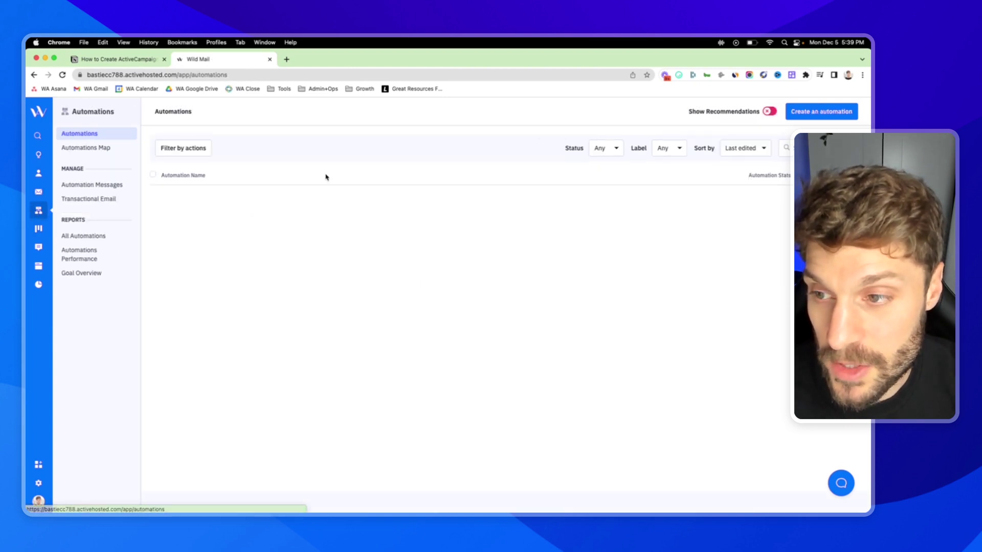
{"action": "left_click", "coordinate": [819, 116]}
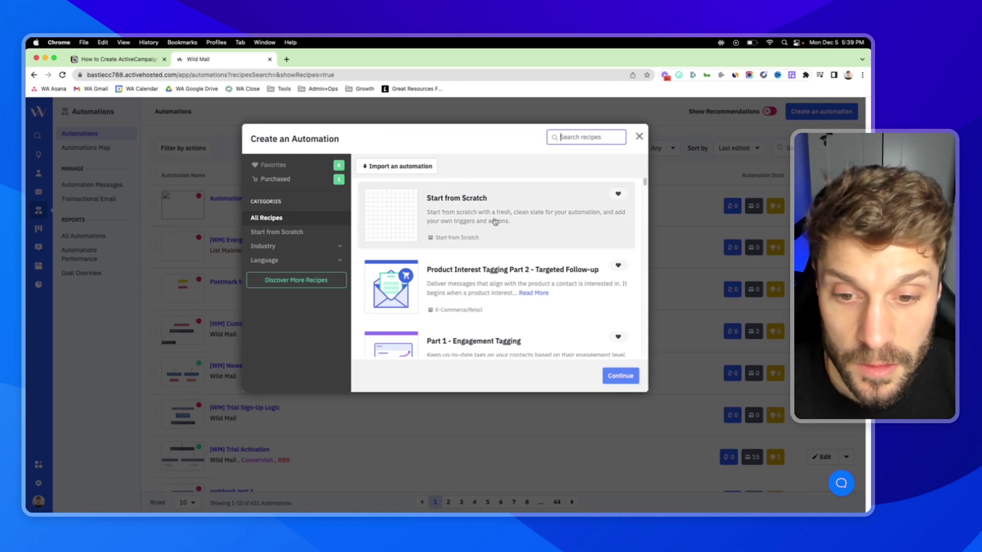
{"action": "left_click", "coordinate": [495, 220]}
{"action": "left_click", "coordinate": [618, 381]}
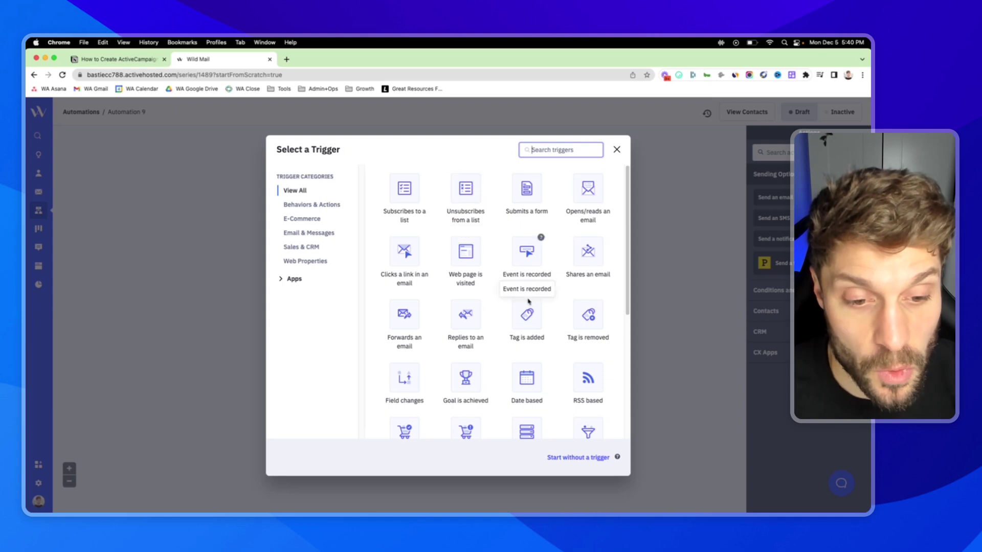
- Set the automation's start trigger to the 'Downloaded PDF Demo' tag being added
{"action": "left_click", "coordinate": [523, 319]}
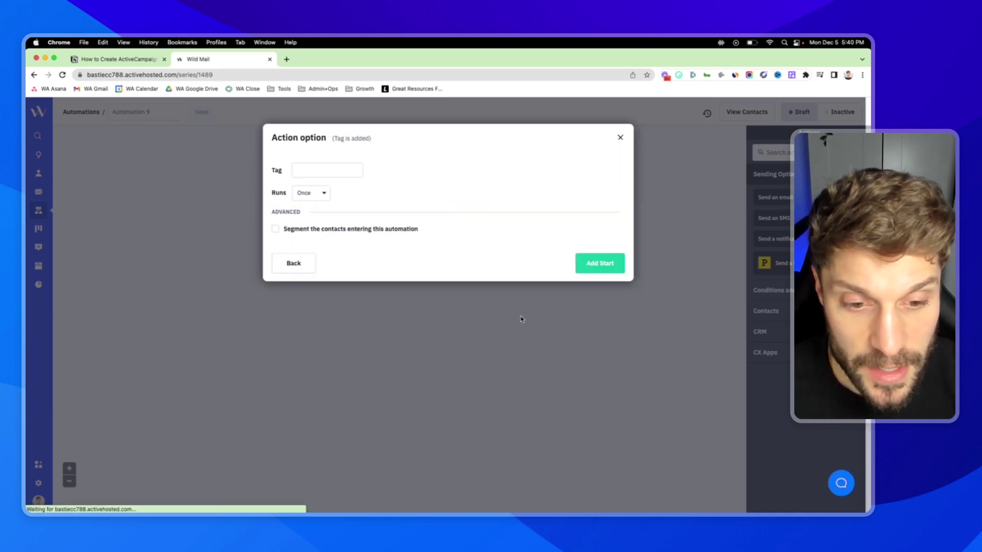
{"action": "left_click", "coordinate": [338, 166]}
{"action": "type", "text": "Downloaded P"}
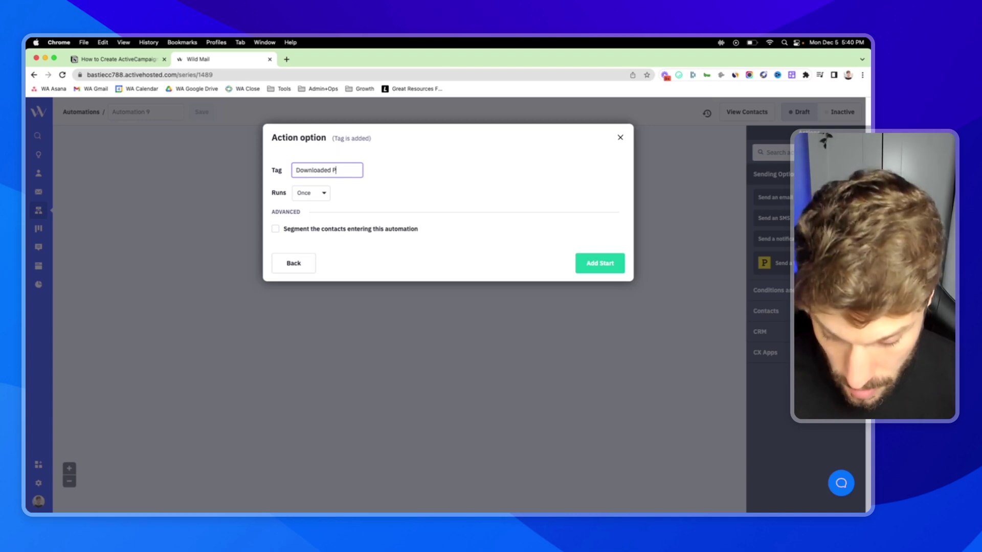
{"action": "type", "text": "DF"}
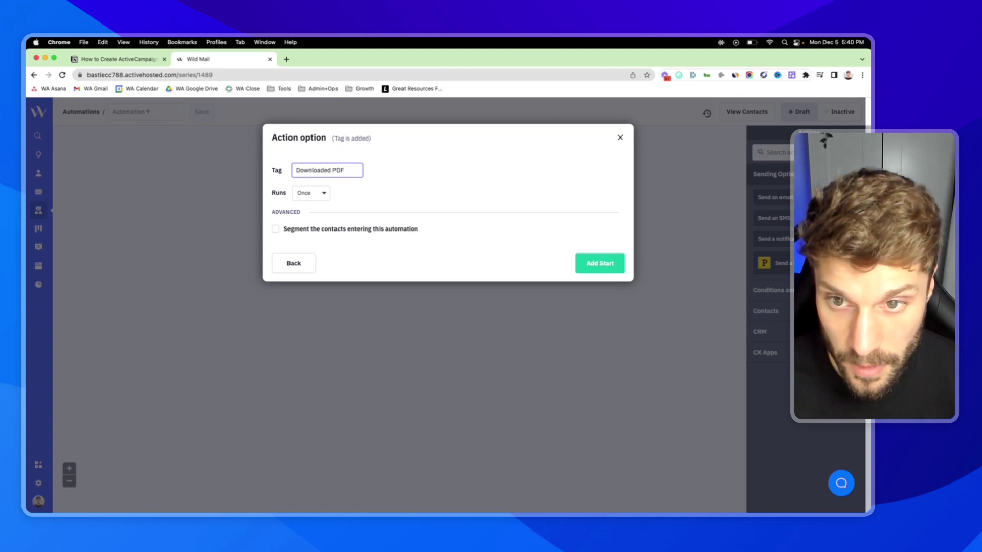
{"action": "type", "text": " Demo"}
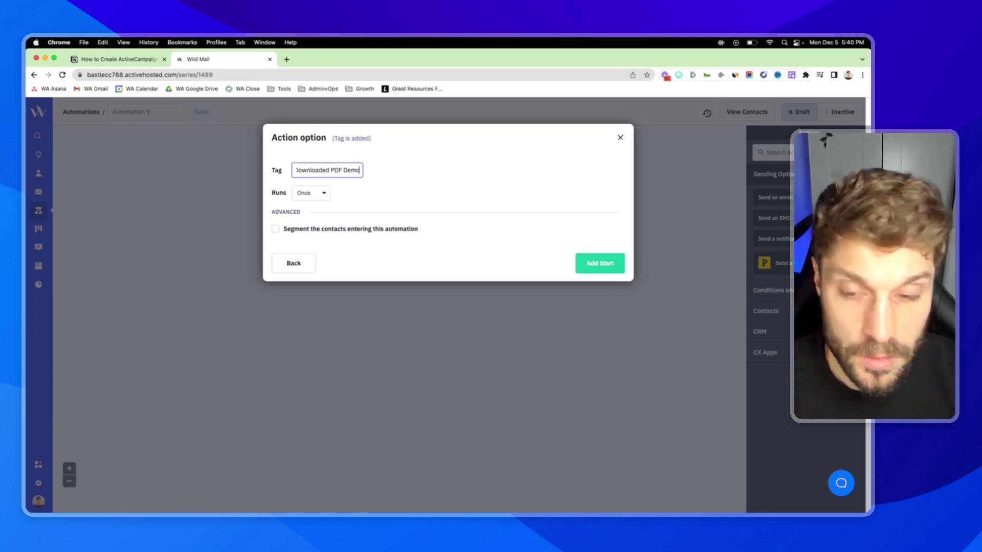
{"action": "left_click", "coordinate": [602, 265]}
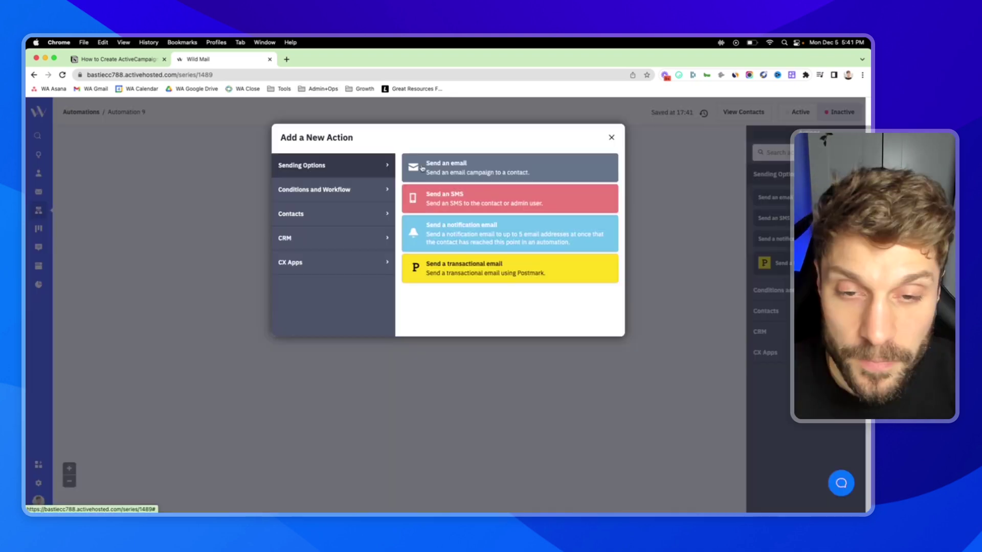
- Add a 'Demo Deal' action worth 100 in Product Sales Demo, assigned to a different owner
{"action": "left_click", "coordinate": [349, 247]}
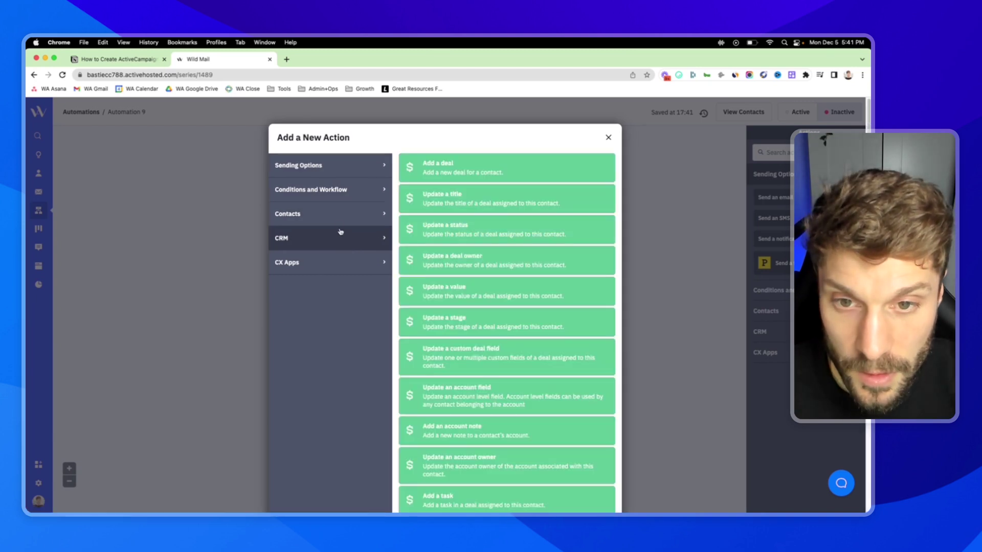
{"action": "left_click", "coordinate": [451, 167]}
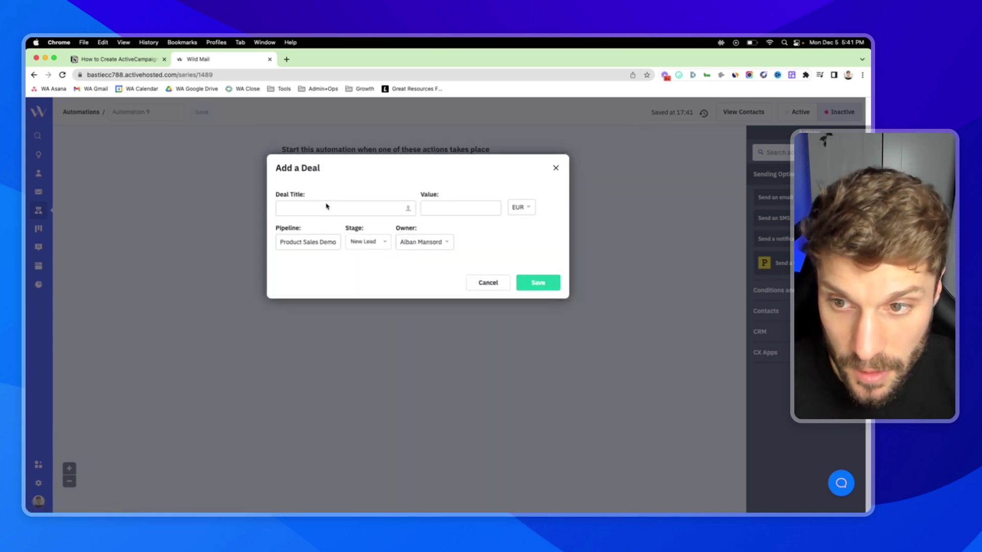
{"action": "left_click", "coordinate": [326, 206]}
{"action": "type", "text": "D"}
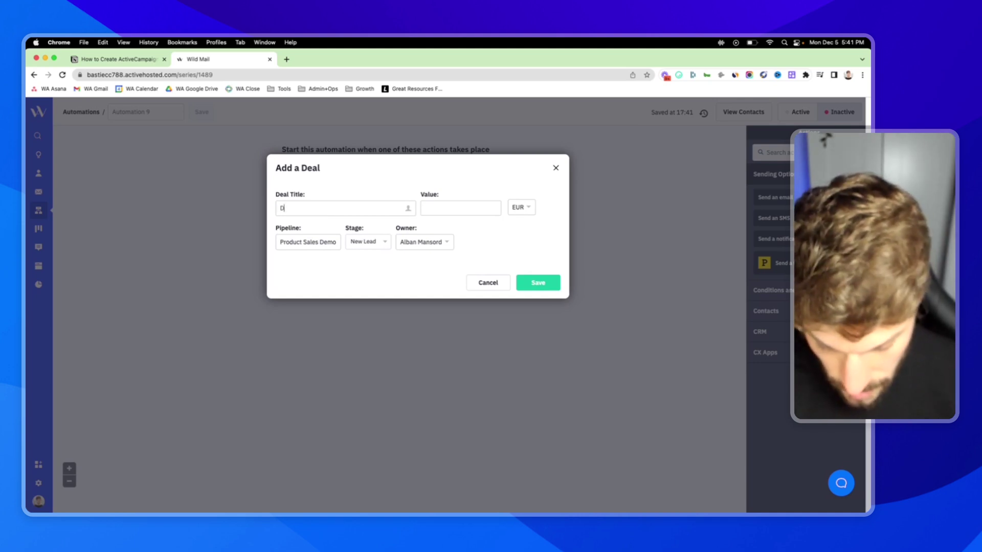
{"action": "type", "text": "emo Deal"}
{"action": "key", "text": "Tab"}
{"action": "type", "text": "100"}
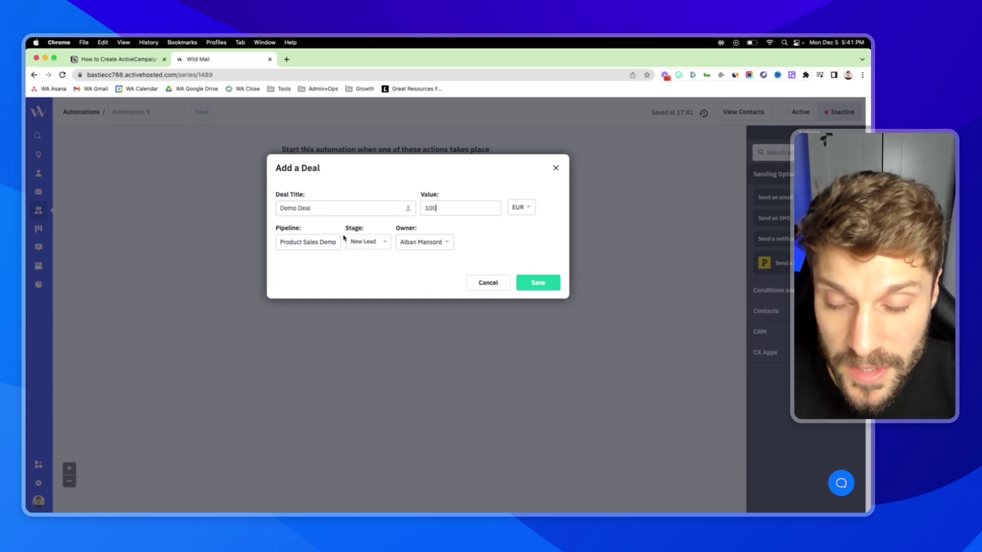
{"action": "left_click", "coordinate": [437, 246]}
{"action": "left_click", "coordinate": [431, 362]}
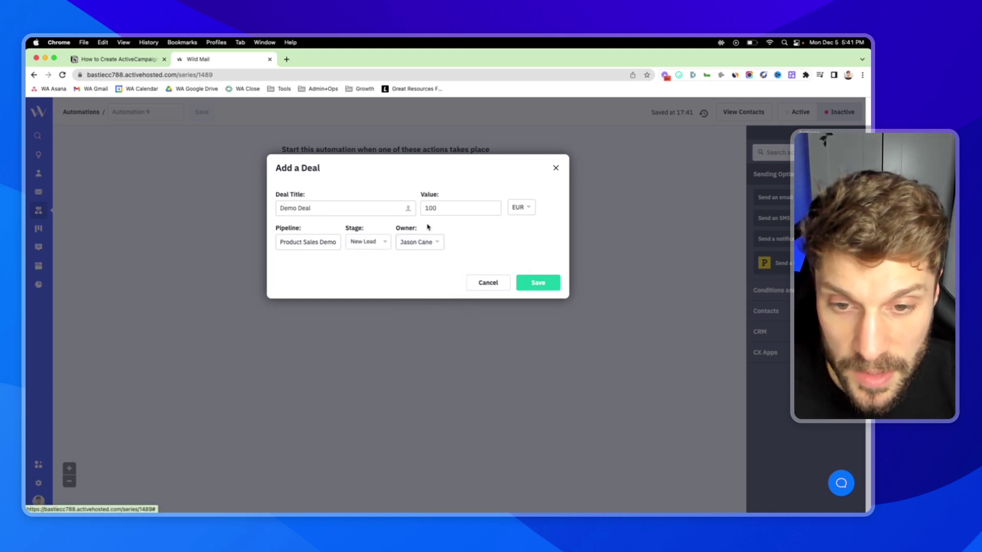
{"action": "left_click", "coordinate": [538, 287]}
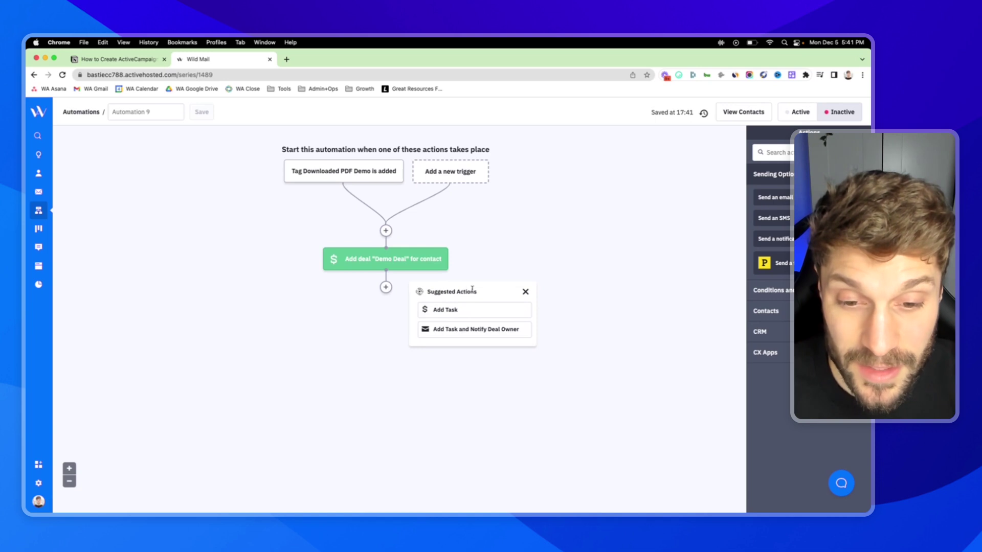
- Add the suggested task and notify-owner steps, then inspect the 'Contact %EMAIL%' task title
{"action": "left_click", "coordinate": [464, 335]}
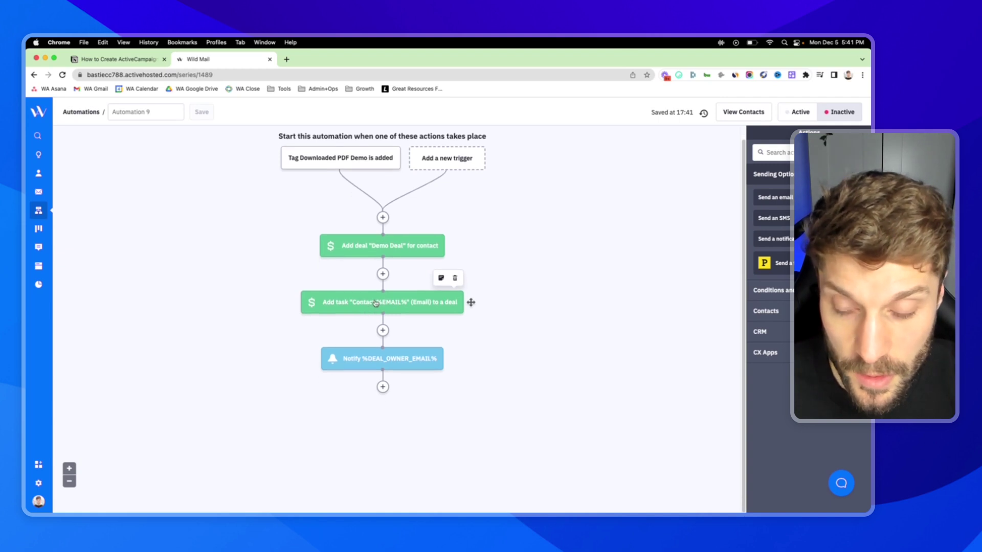
{"action": "left_click", "coordinate": [369, 320]}
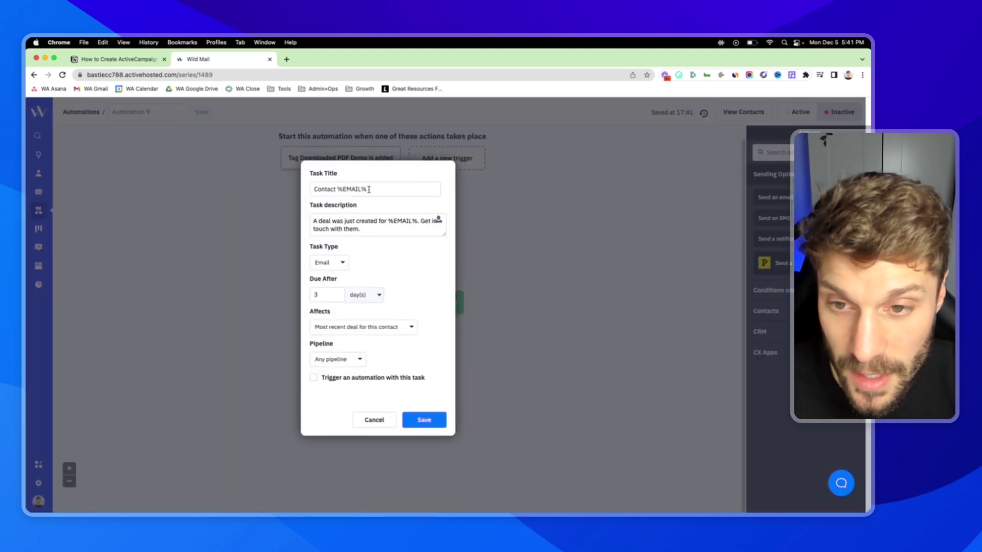
{"action": "left_click_drag", "start_coordinate": [374, 190], "coordinate": [336, 190]}
{"action": "left_click", "coordinate": [393, 200]}
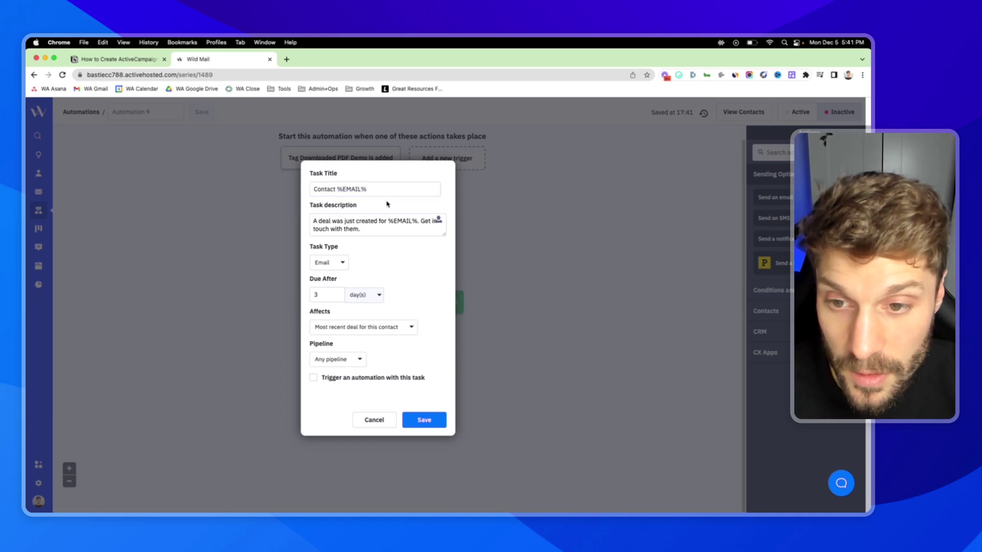
- Review the task description and its %EMAIL% placeholder
{"action": "left_click_drag", "start_coordinate": [368, 232], "coordinate": [308, 219]}
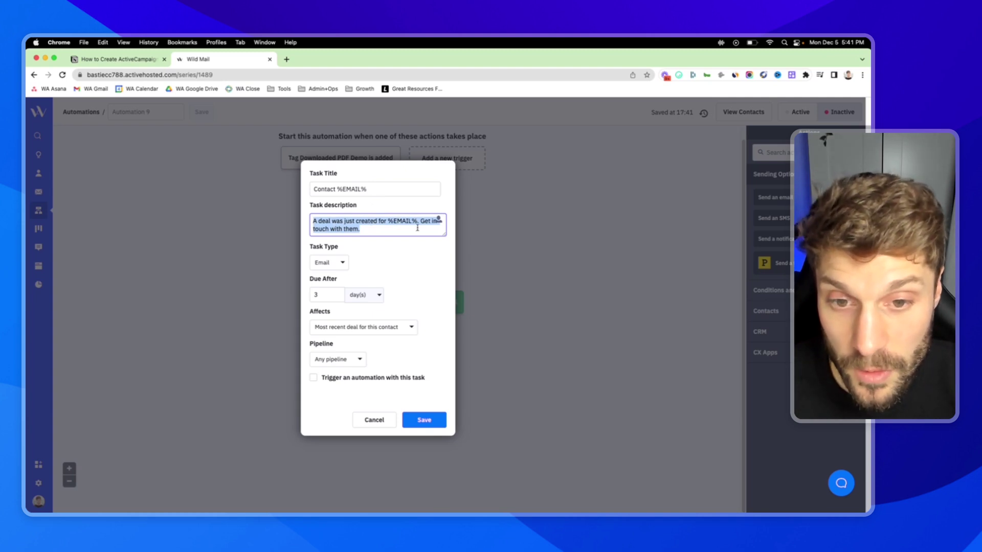
{"action": "key", "text": "Right"}
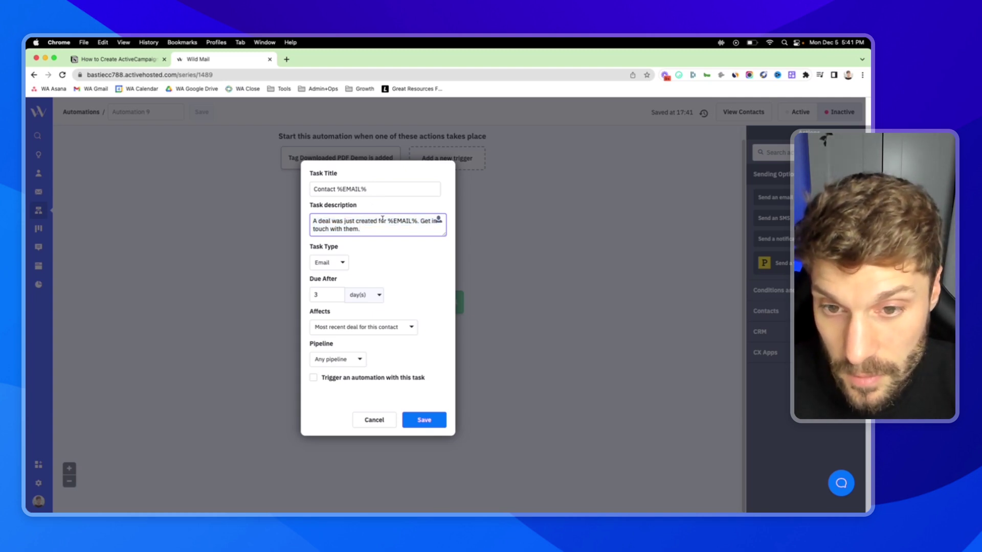
{"action": "left_click_drag", "start_coordinate": [388, 221], "coordinate": [415, 219]}
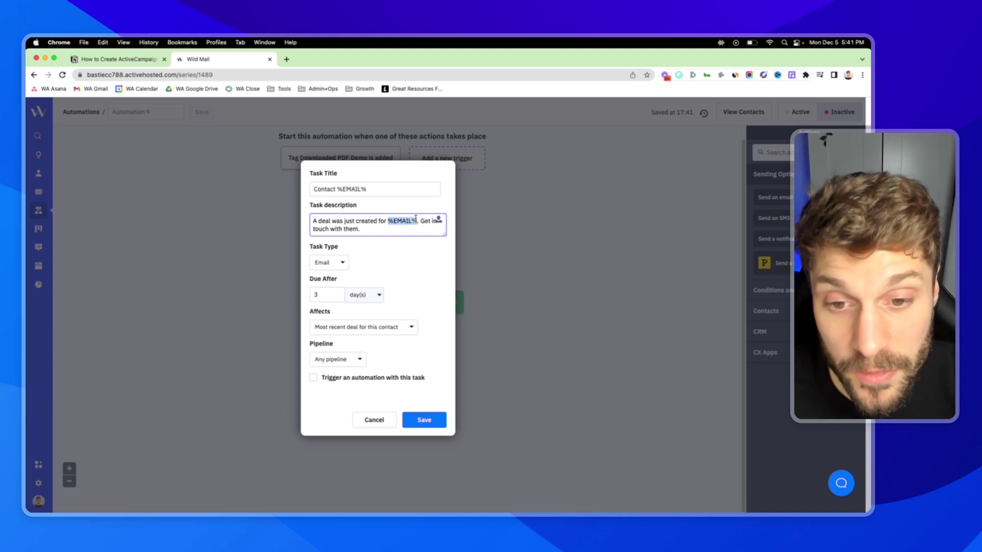
{"action": "left_click", "coordinate": [411, 234]}
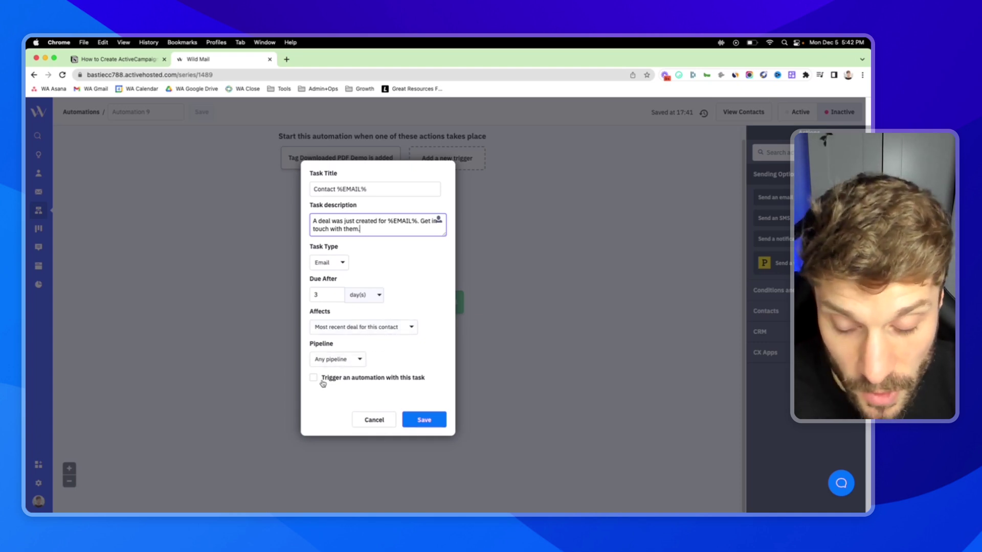
- Save the 'Contact %EMAIL%' task and confirm the Notify %DEAL_OWNER_EMAIL% email step
{"action": "left_click", "coordinate": [424, 419]}
{"action": "left_click", "coordinate": [392, 364]}
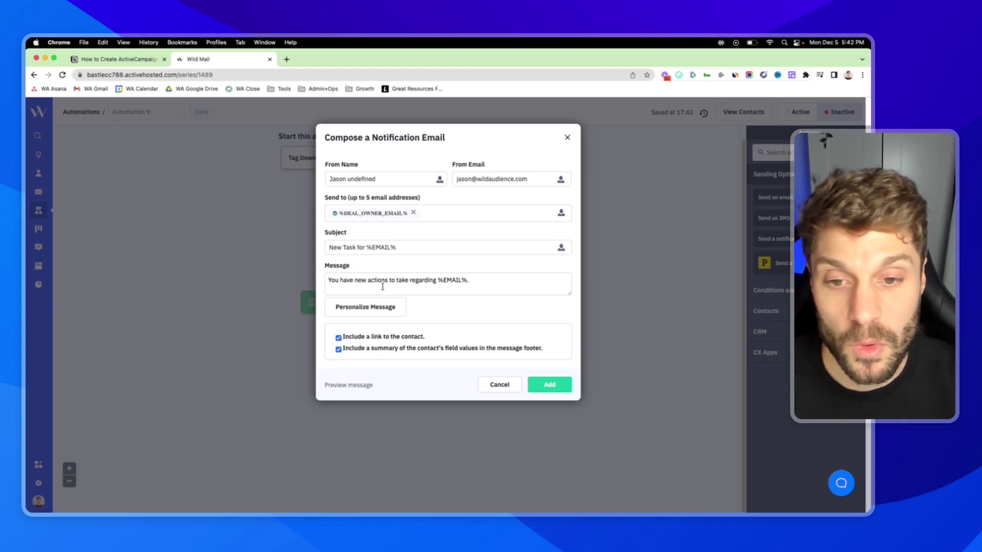
{"action": "left_click", "coordinate": [548, 385]}
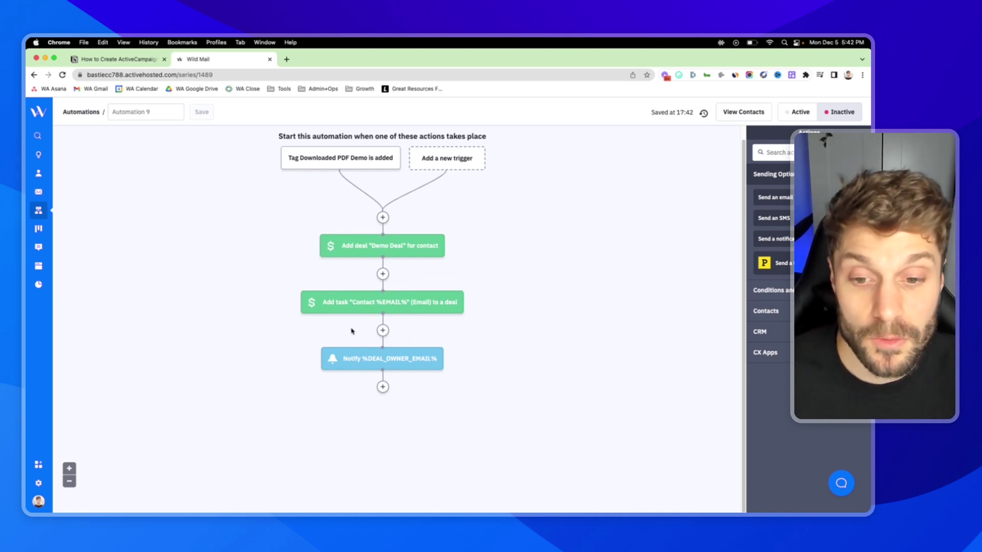
{"action": "mouse_move", "coordinate": [439, 287]}
{"action": "scroll", "coordinate": [440, 292], "scroll_direction": "up", "scroll_amount": 1}
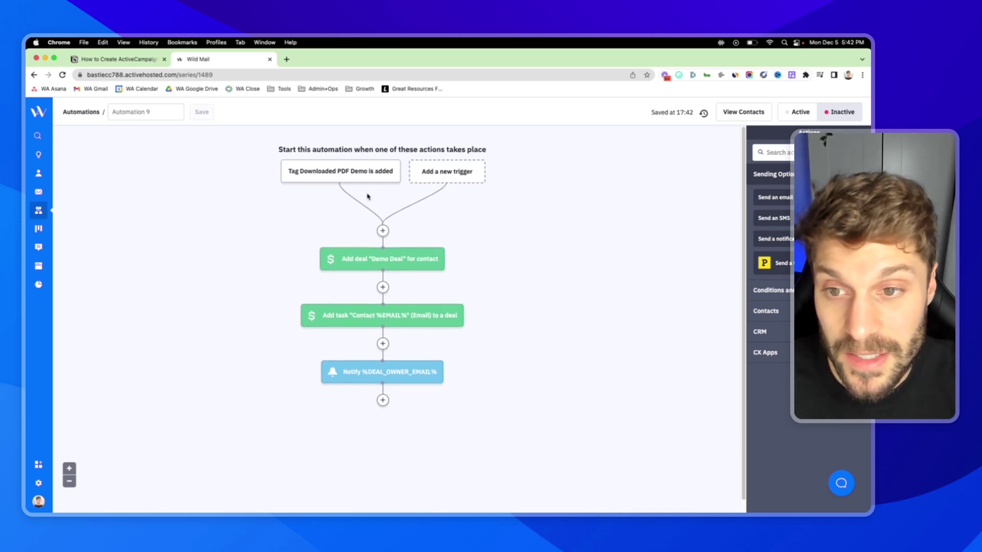